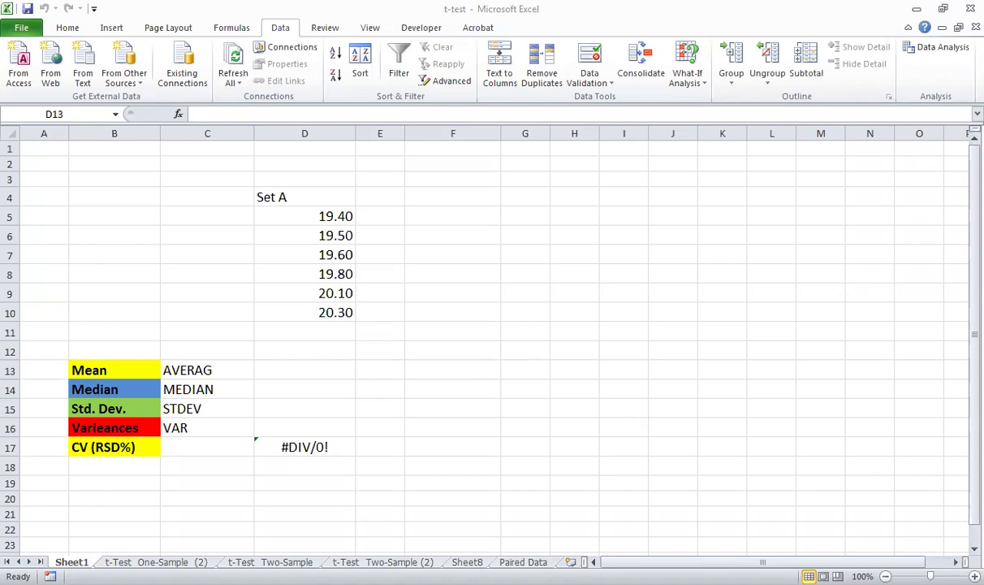
Step: Calculate the mean of Set A in cell D13 with the AVERAGE function over D5:D10
drag(325, 214, 334, 313)
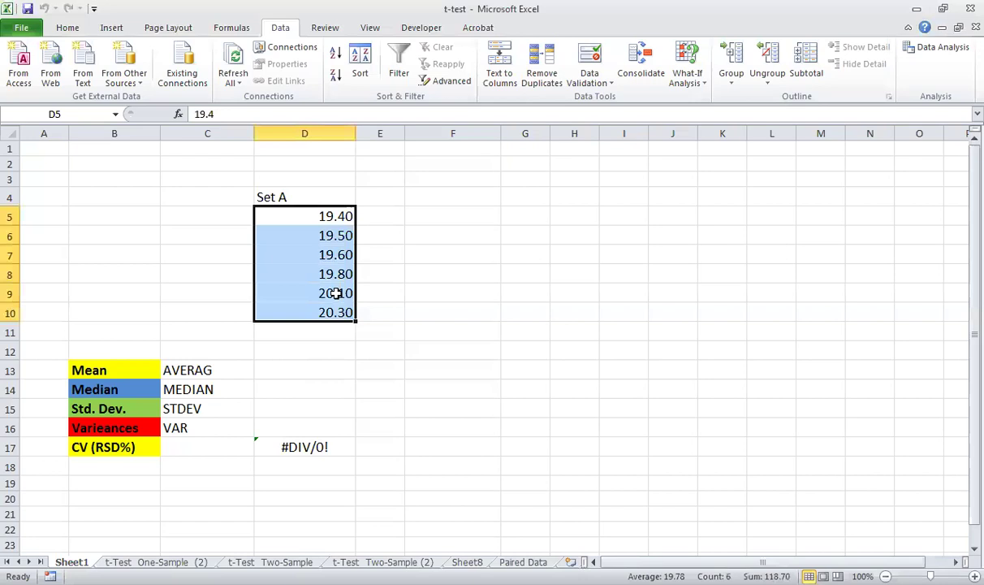
click(328, 374)
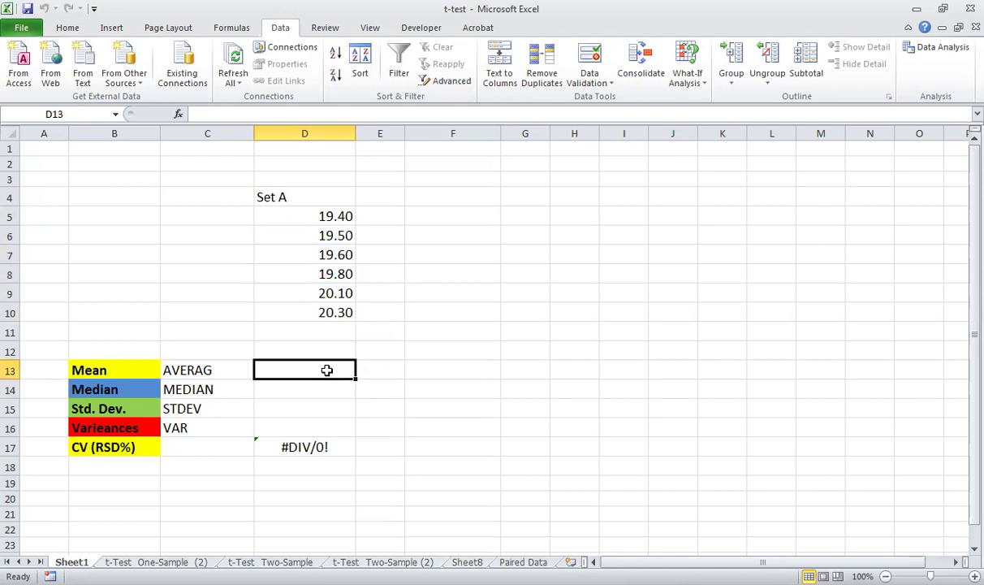
click(179, 114)
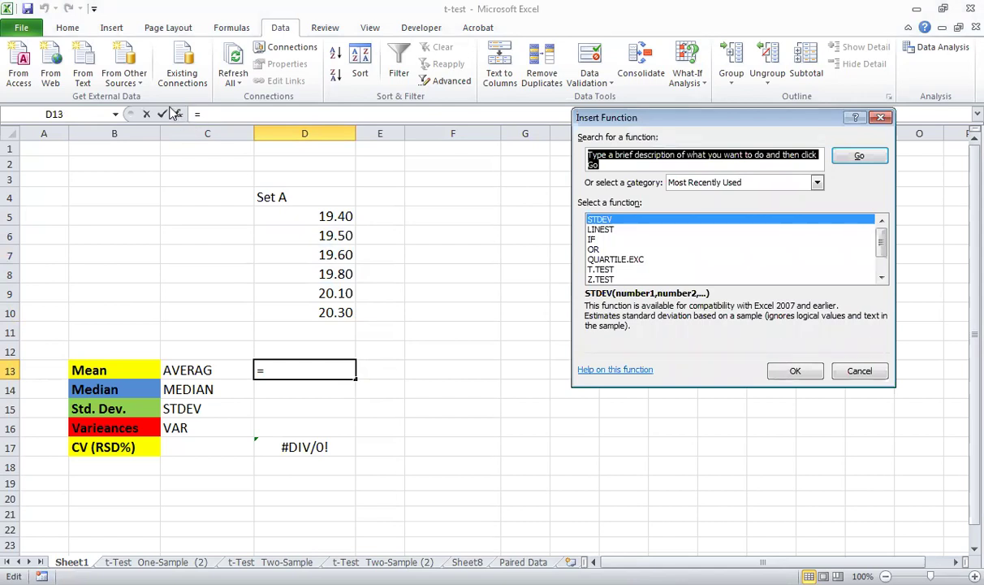
scroll(881, 254, down, 1)
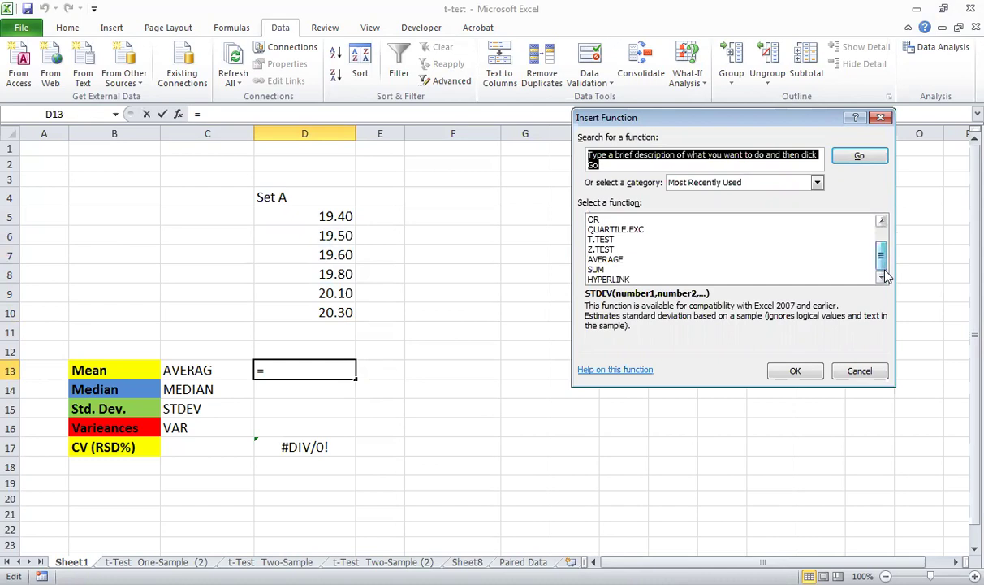
click(590, 259)
click(797, 375)
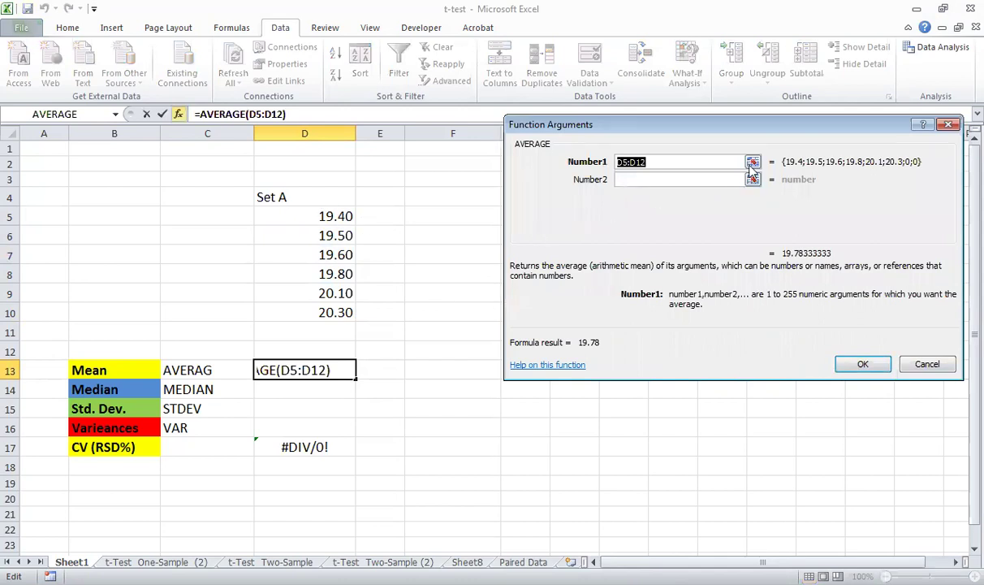
drag(340, 207, 339, 312)
click(340, 216)
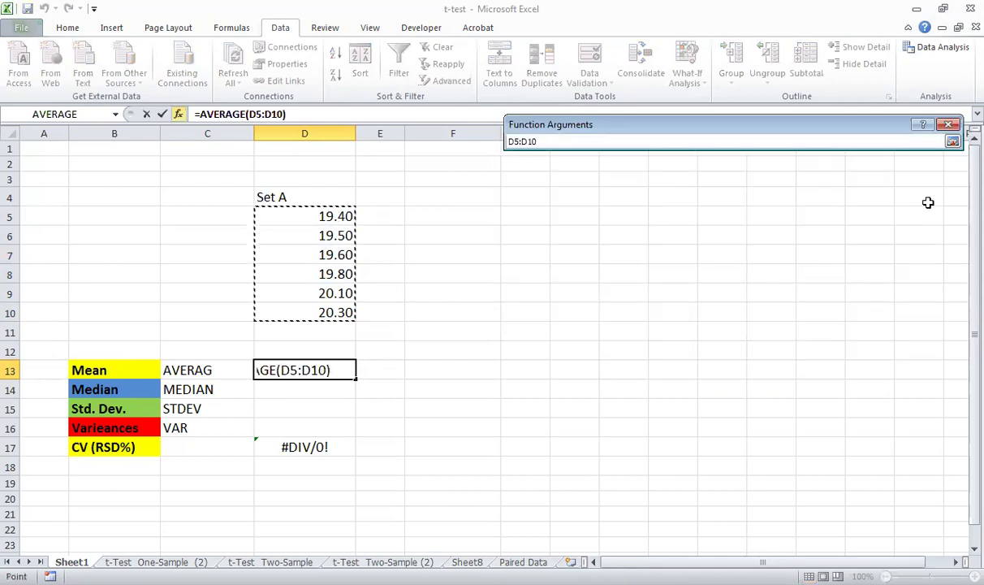
click(953, 141)
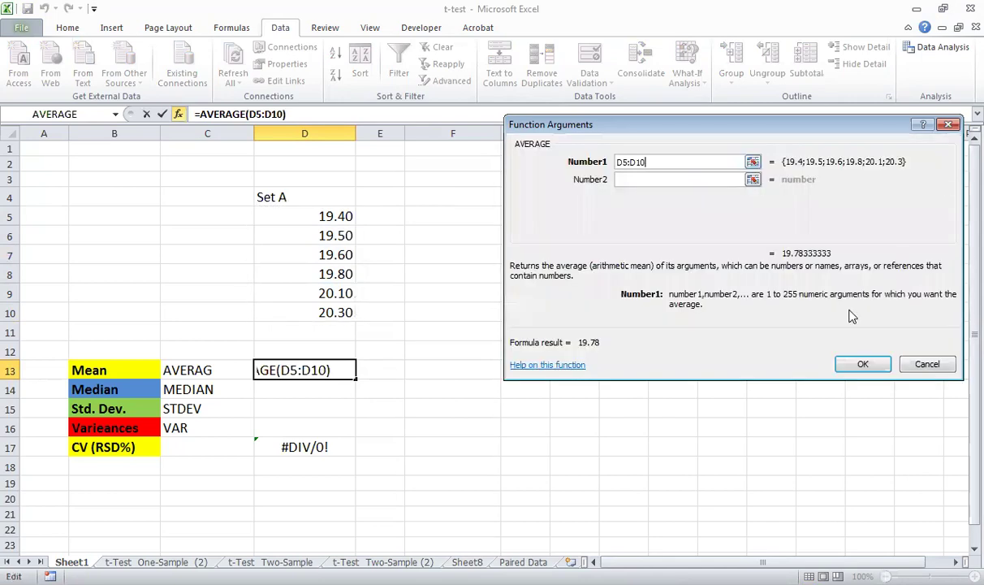
click(863, 364)
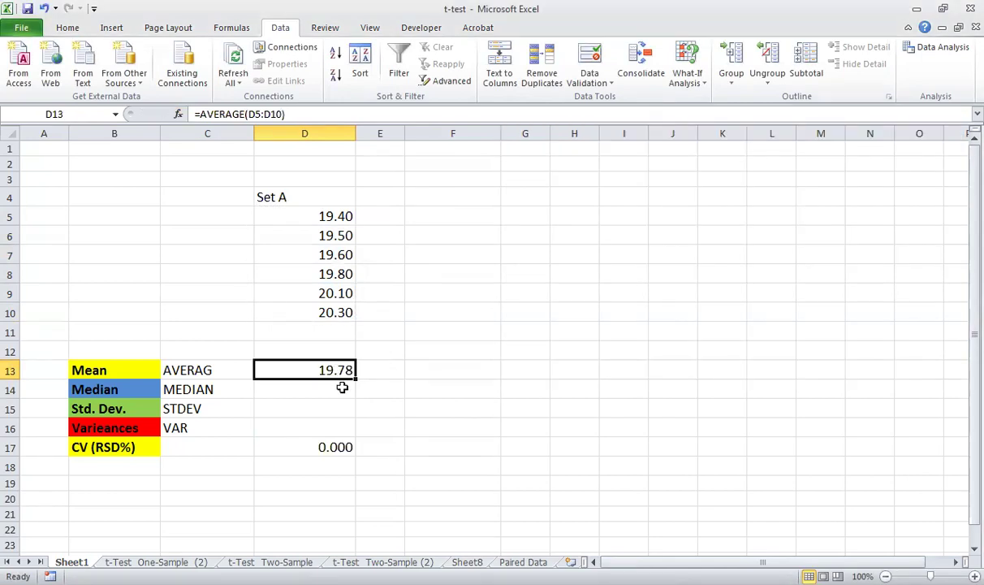
Step: Calculate the median of Set A in cell D14 with the MEDIAN function over D5:D10
click(342, 387)
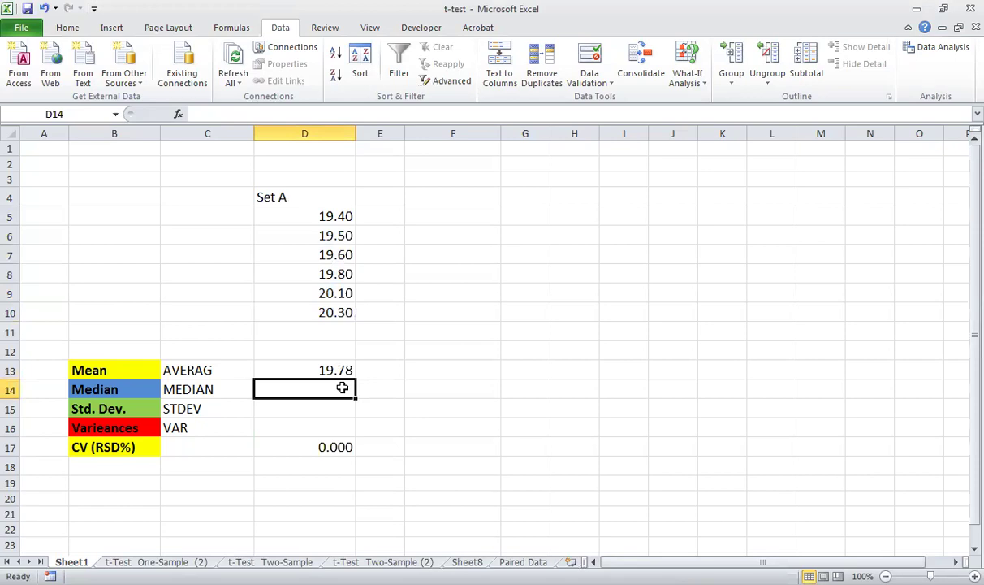
text(=)
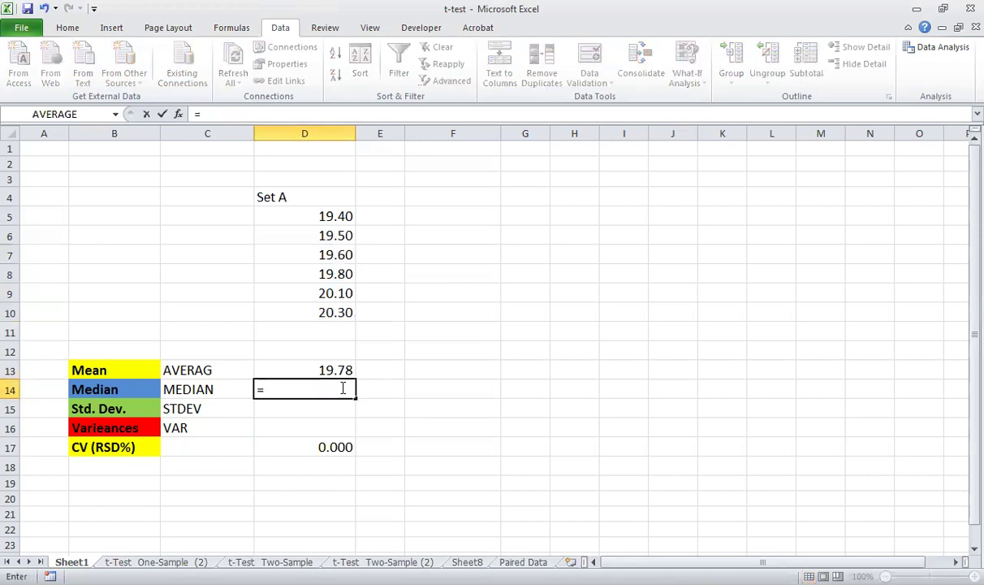
text(me)
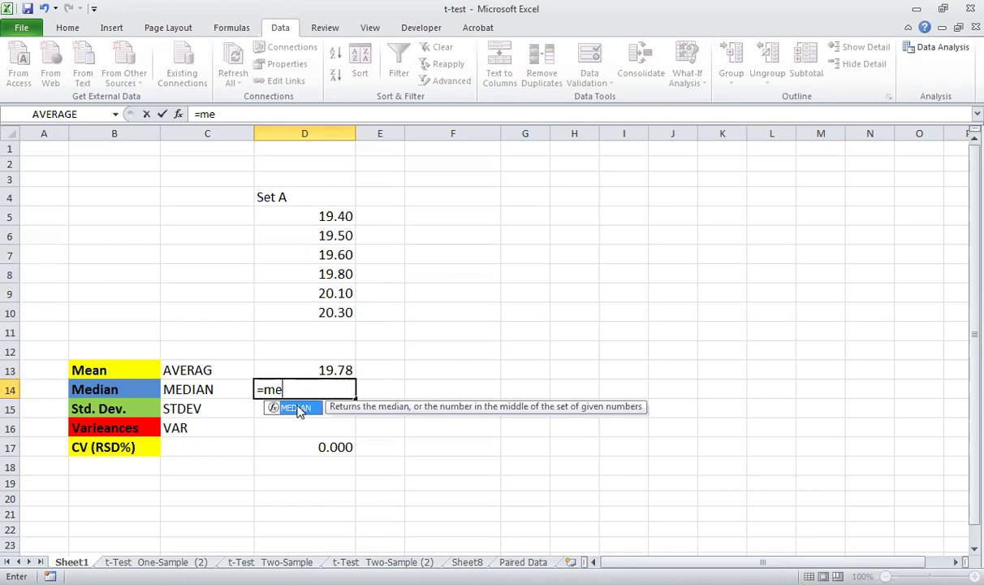
double_click(298, 410)
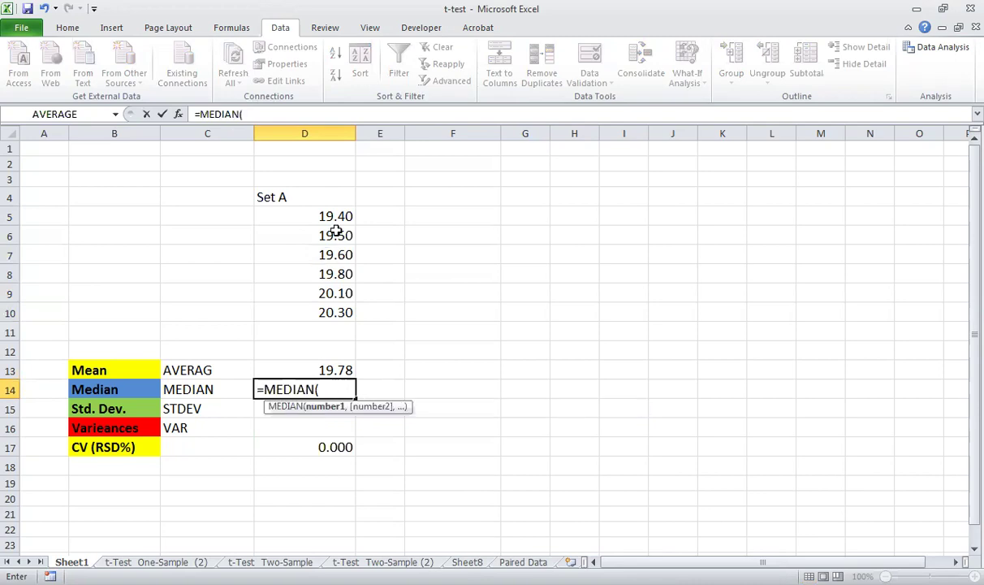
click(335, 231)
drag(335, 234, 335, 313)
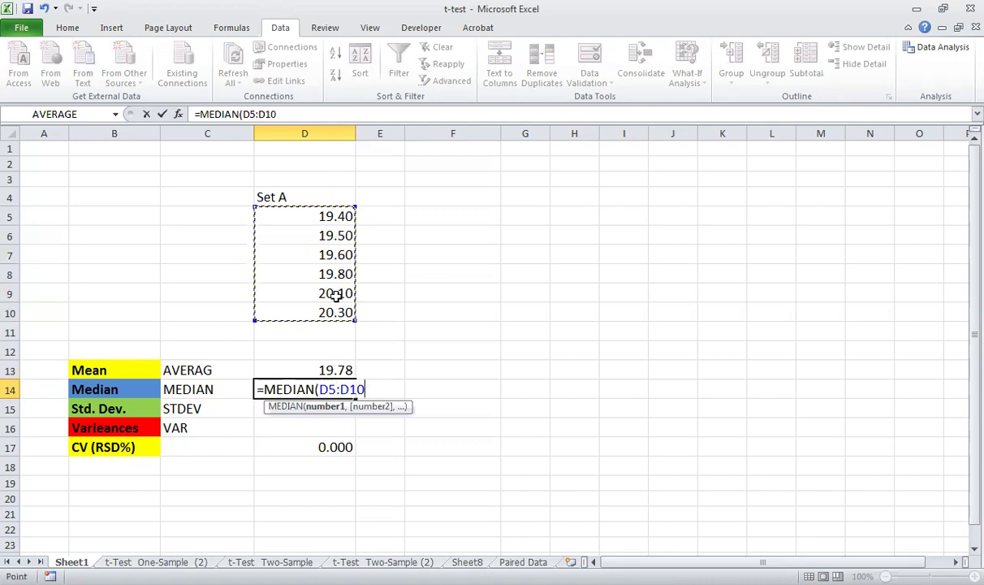
key(Return)
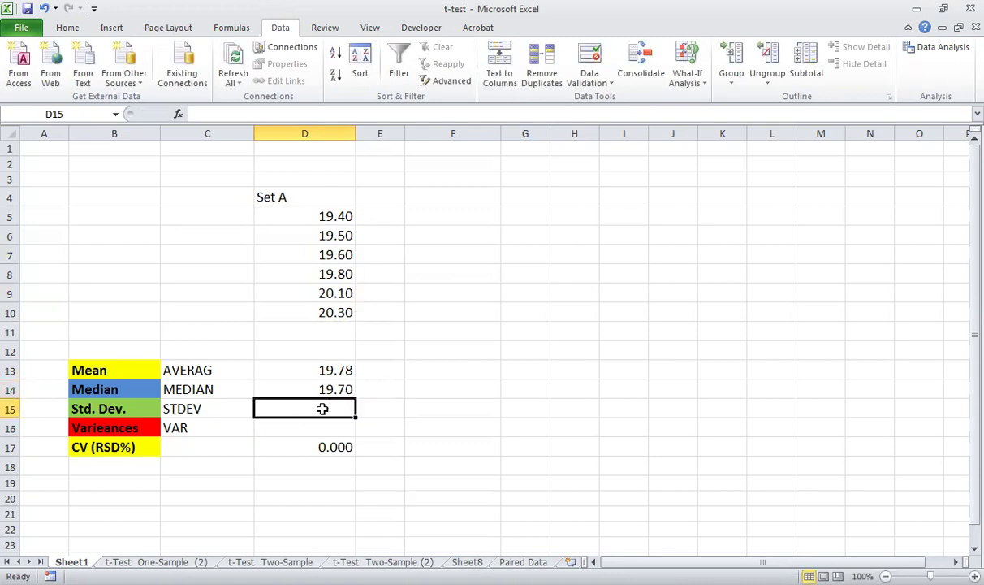
Step: Calculate the standard deviation of Set A in cell D15 with the STDEV function over D5:D10
text(=)
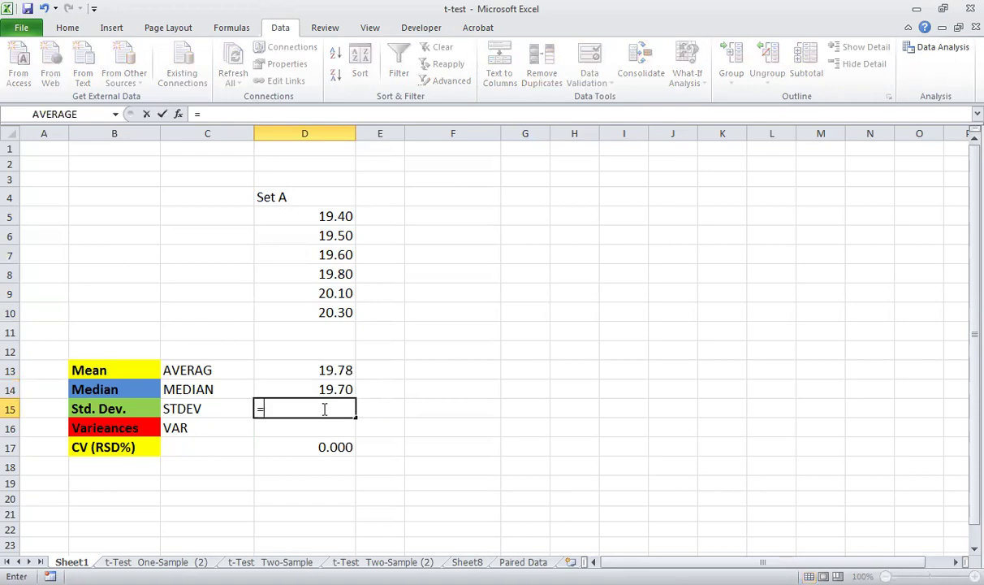
text(std)
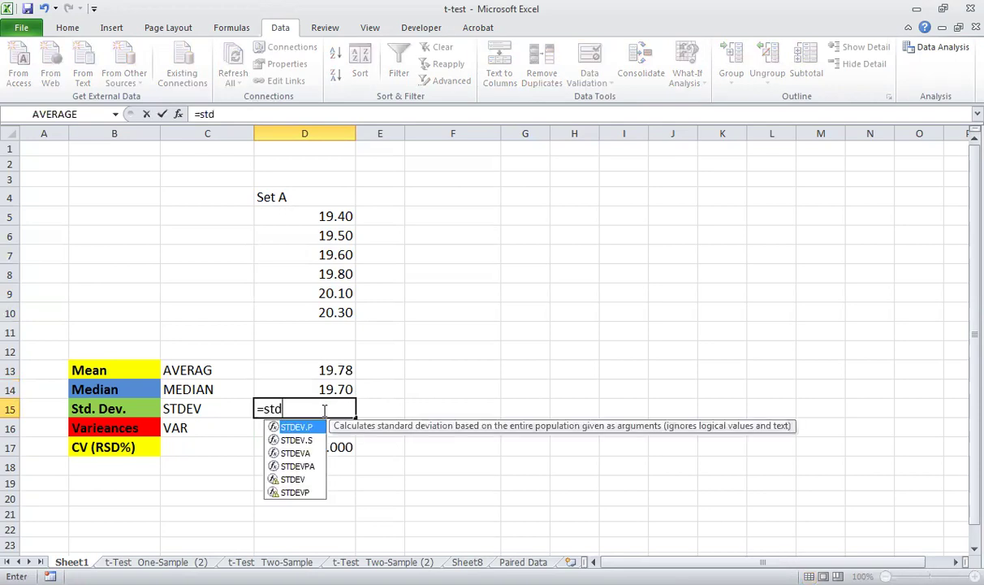
click(293, 481)
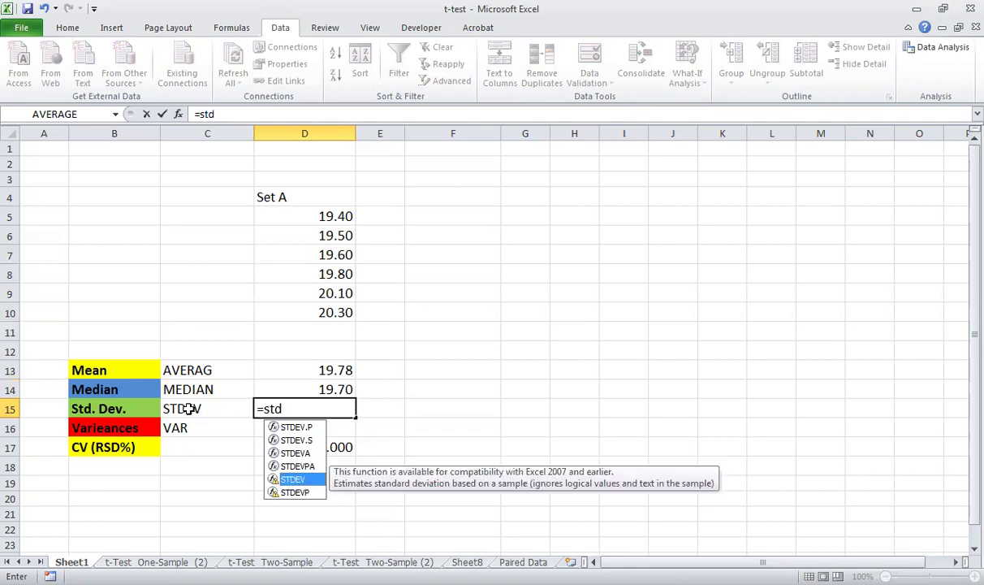
double_click(294, 482)
drag(340, 214, 350, 258)
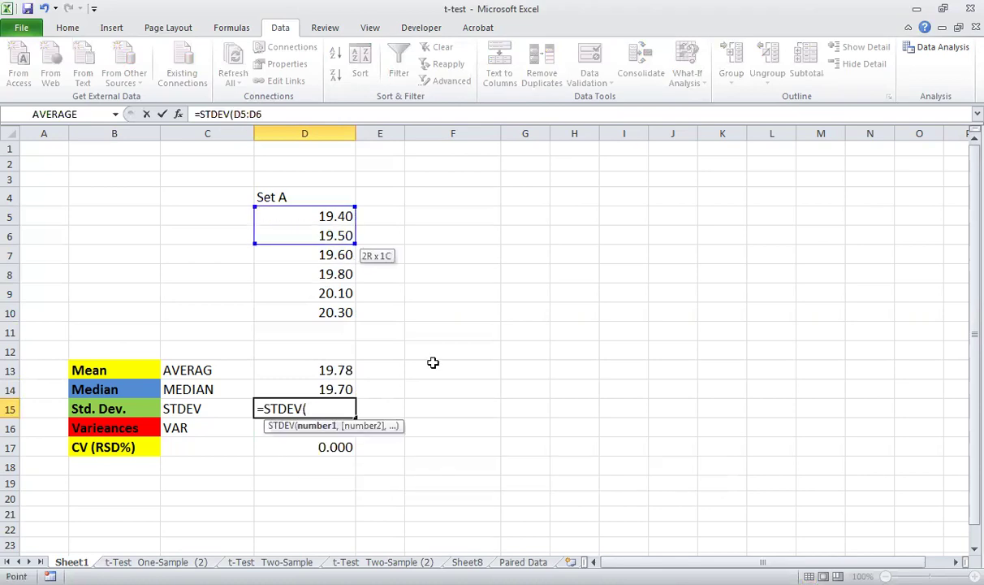
key(shift+Down)
key(shift+Down)
key(shift+Down)
key(shift+Down)
key(Return)
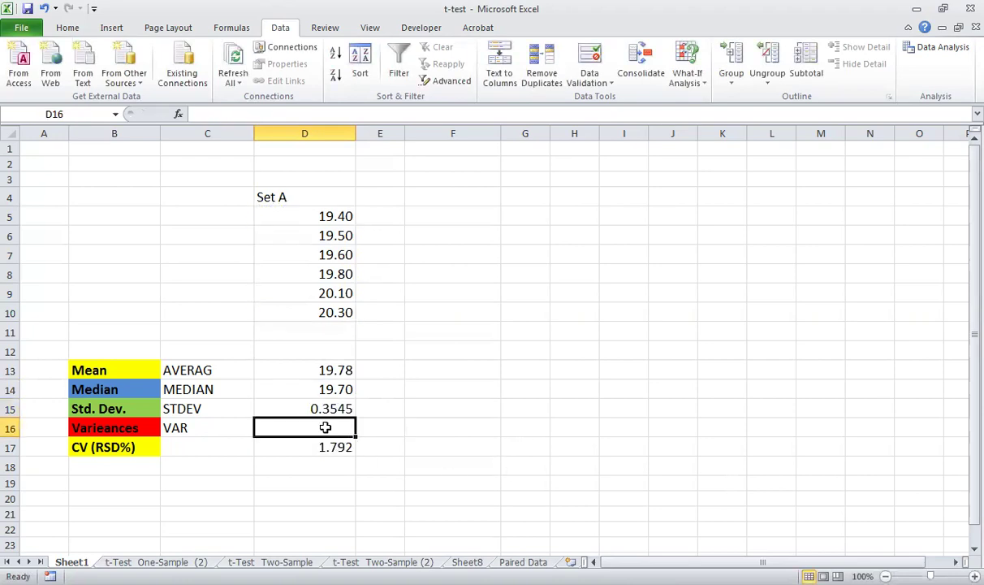
Step: Calculate the variance of Set A in cell D16 with the VAR function over D5:D10
text(=)
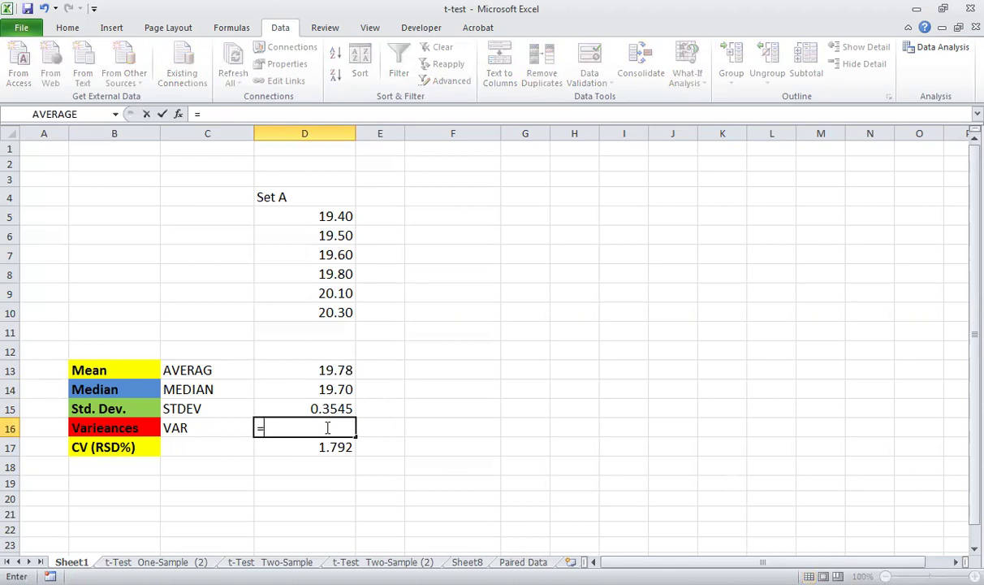
text(var)
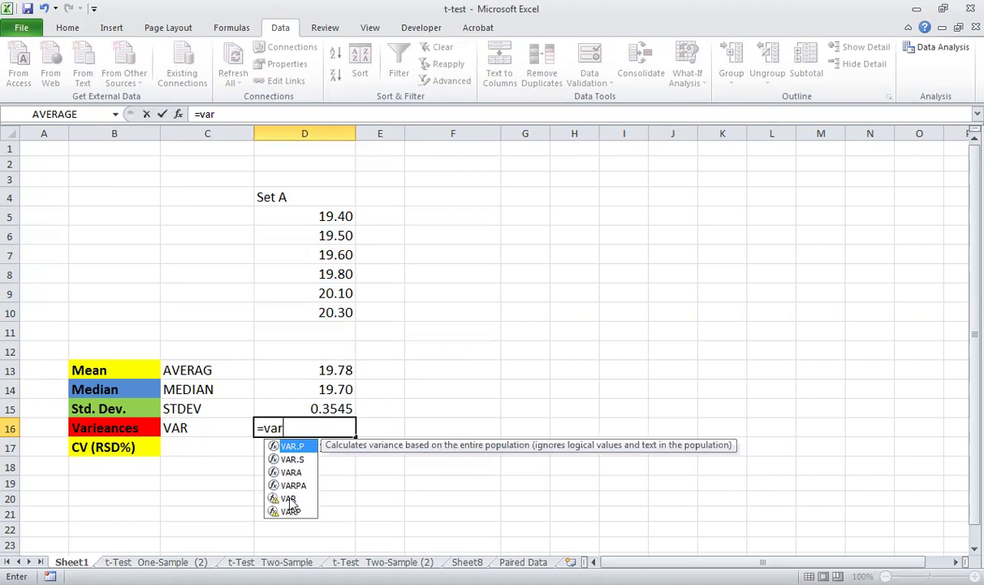
click(289, 498)
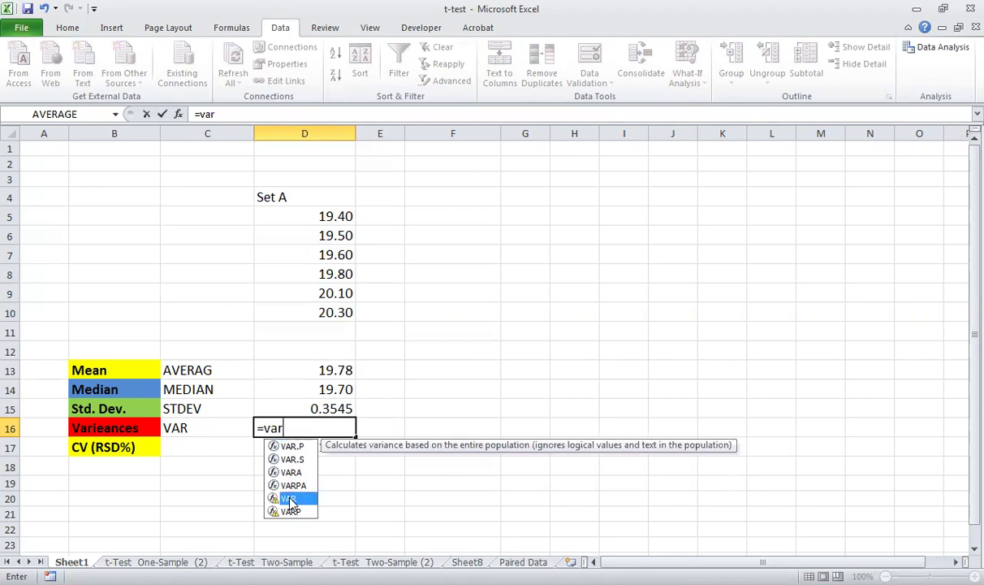
key(Tab)
click(332, 217)
drag(333, 218, 325, 309)
key(Return)
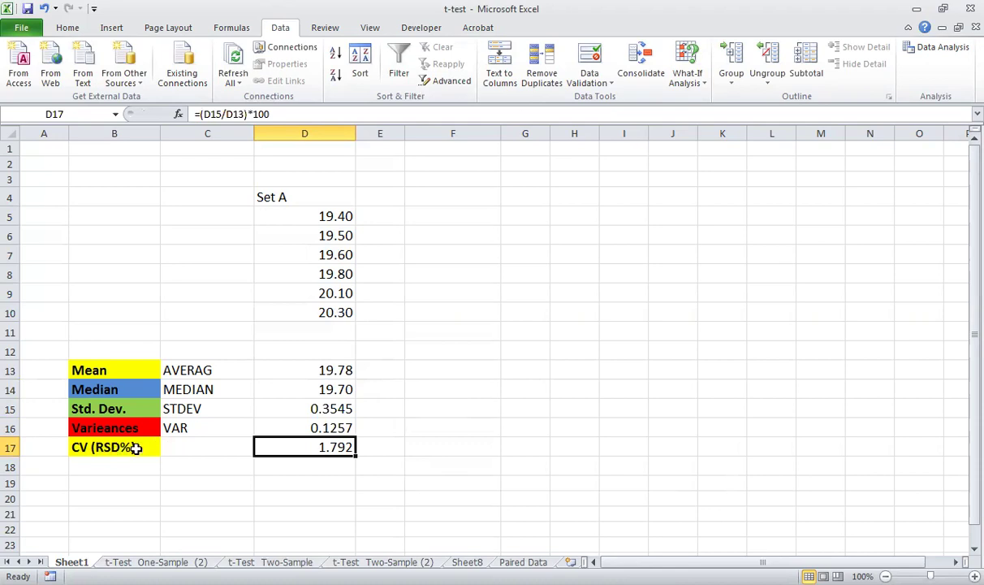
Step: Review the CV (RSD%) formula in cell D17 and the cells it references without changing it
double_click(321, 447)
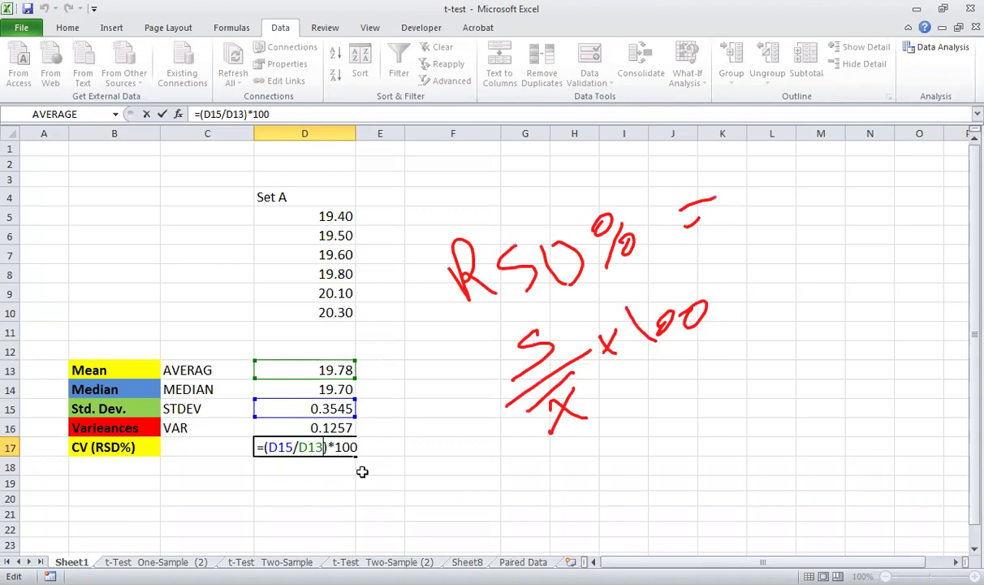
key(Return)
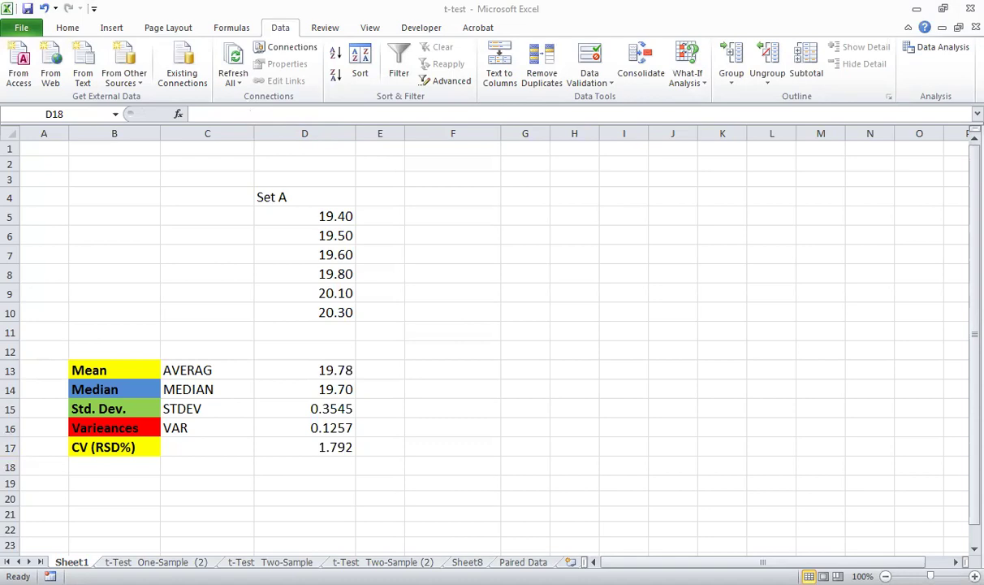
Step: Switch to the t-Test One-Sample (2) sheet and examine the Set A values, the red value in E2 and the Set B column
key(ctrl+Page_Down)
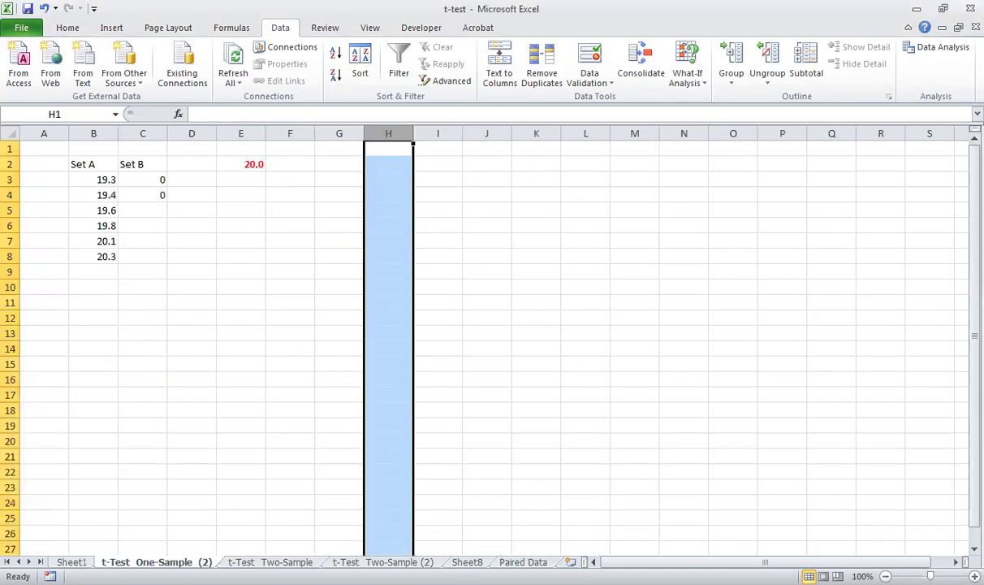
click(230, 405)
drag(103, 177, 116, 255)
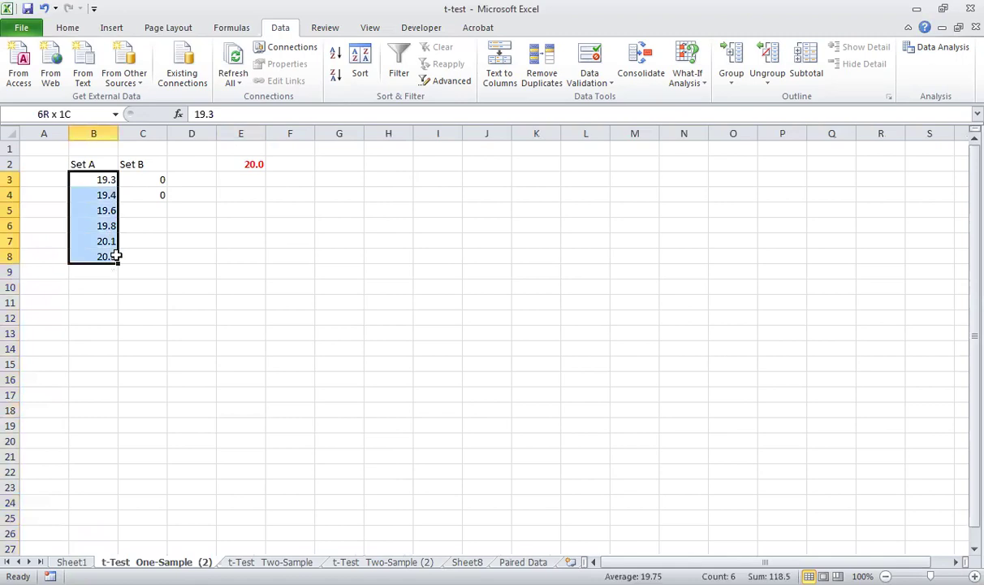
click(253, 165)
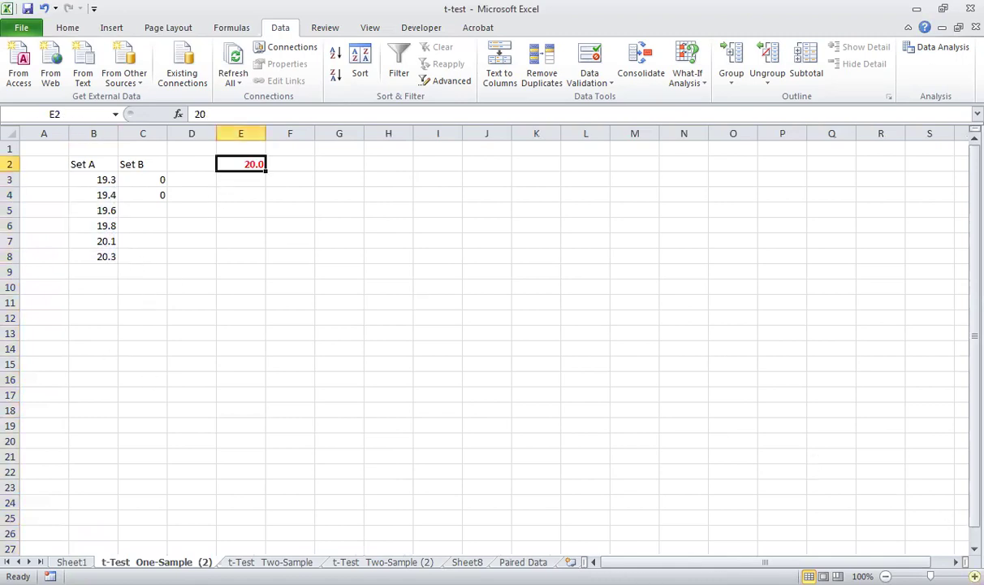
scroll(487, 337, up, 1)
scroll(487, 337, up, 1)
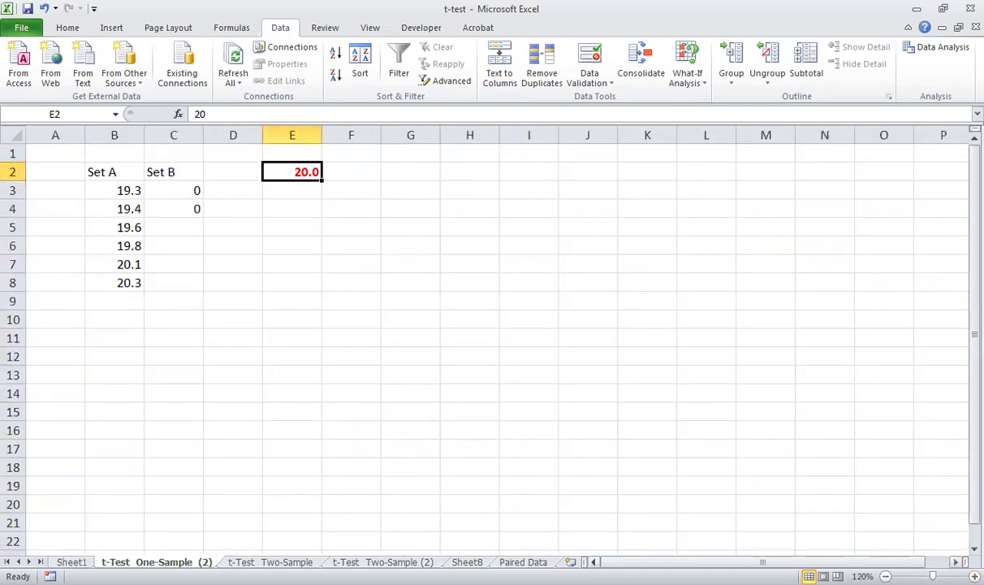
scroll(650, 449, up, 1)
scroll(543, 444, up, 1)
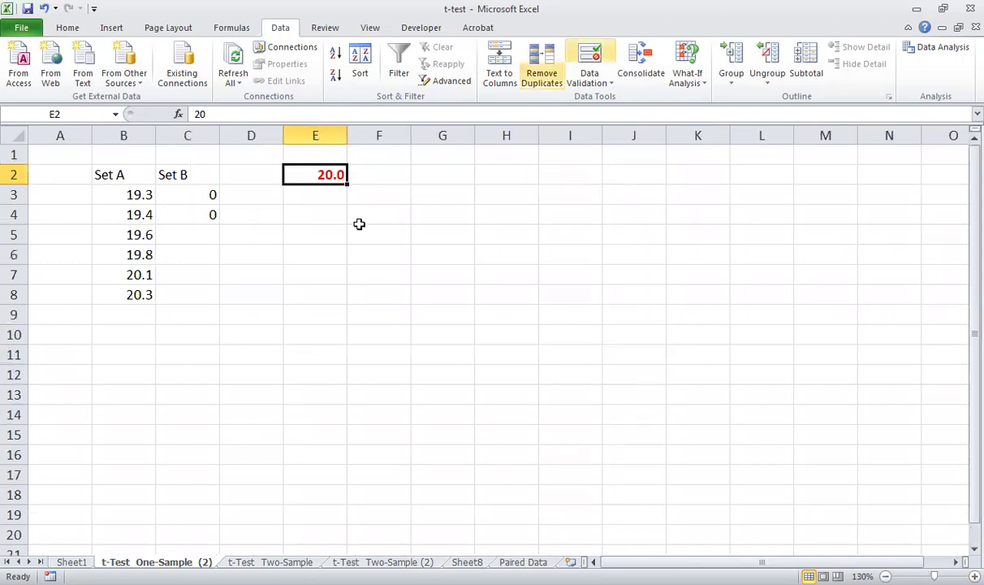
click(196, 176)
drag(197, 176, 199, 213)
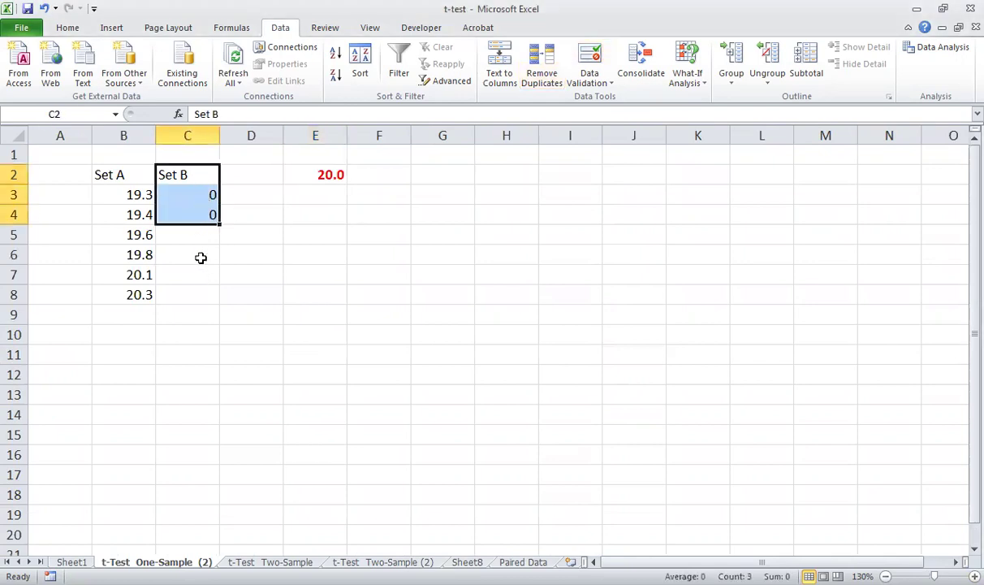
click(202, 258)
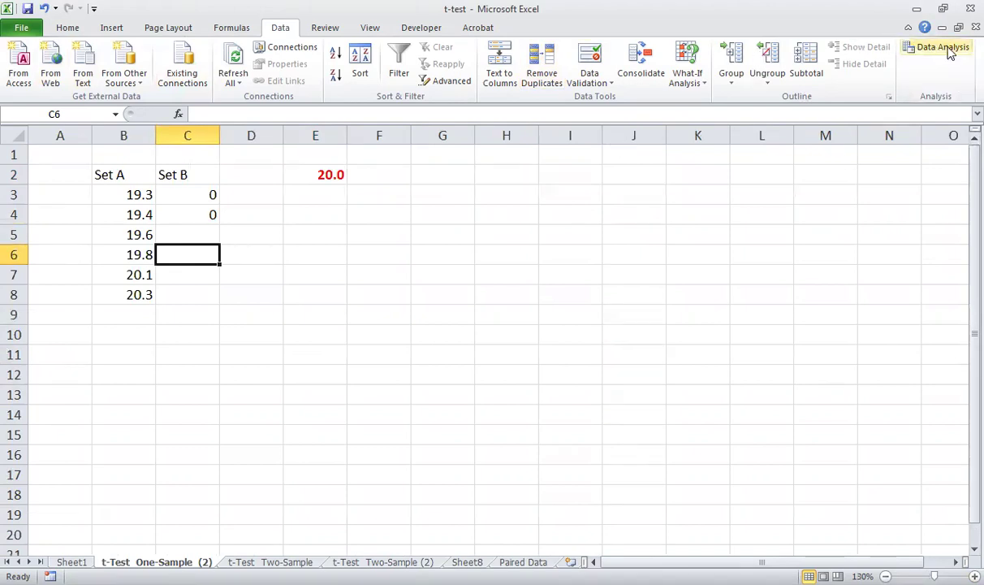
Step: Enable the Analysis ToolPak add-in through the Excel add-ins manager in the program options
click(390, 276)
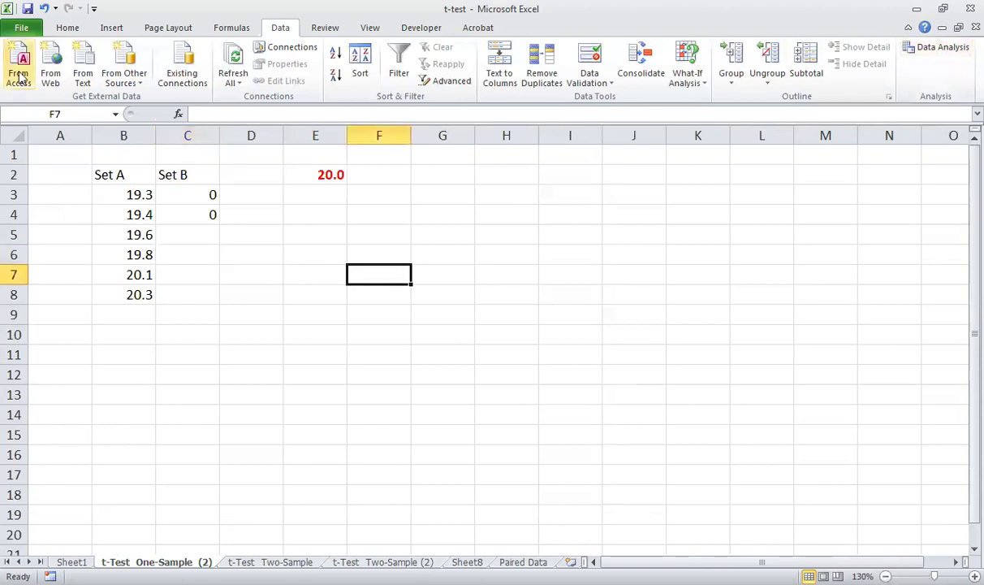
click(18, 29)
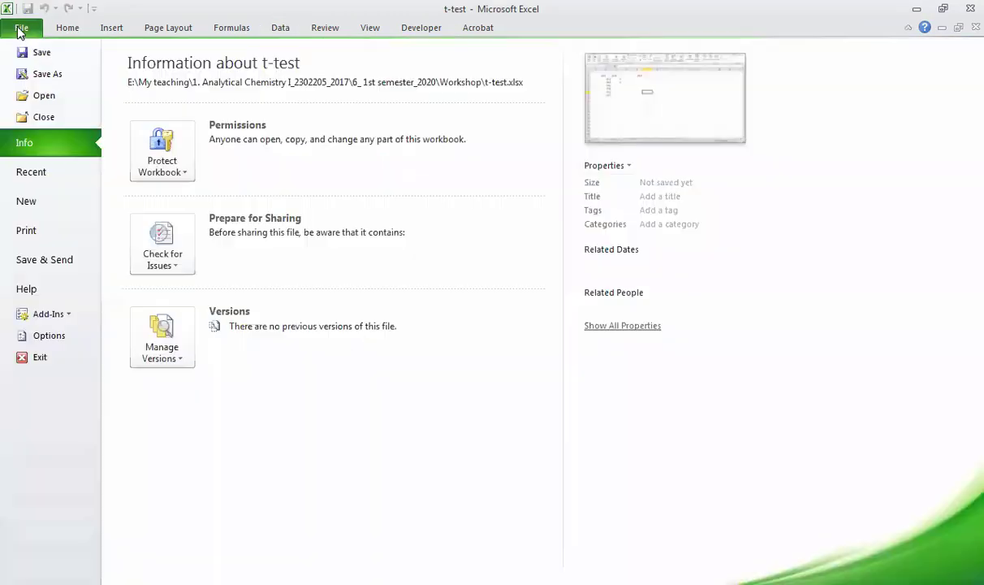
click(47, 340)
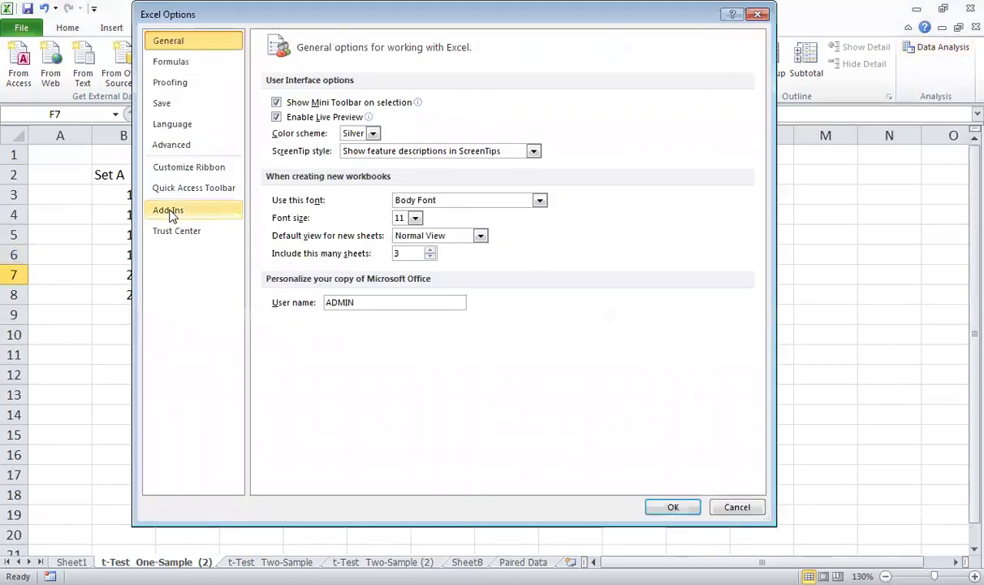
click(169, 213)
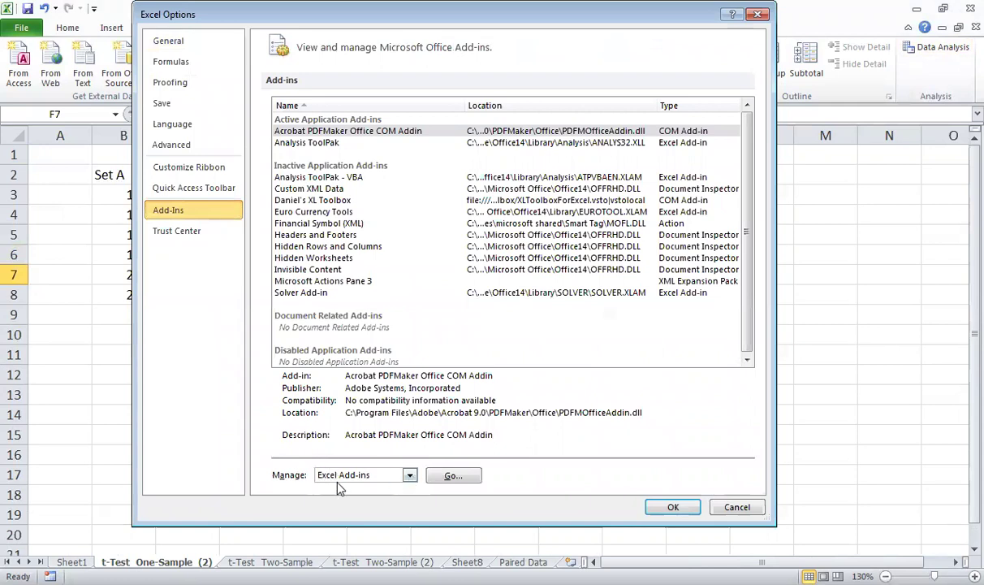
click(454, 482)
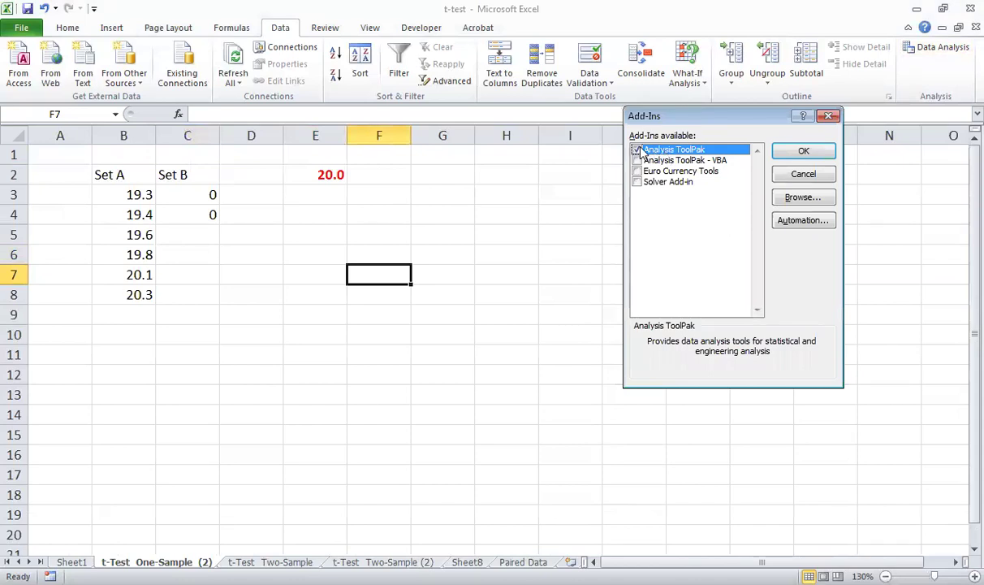
click(638, 151)
click(796, 155)
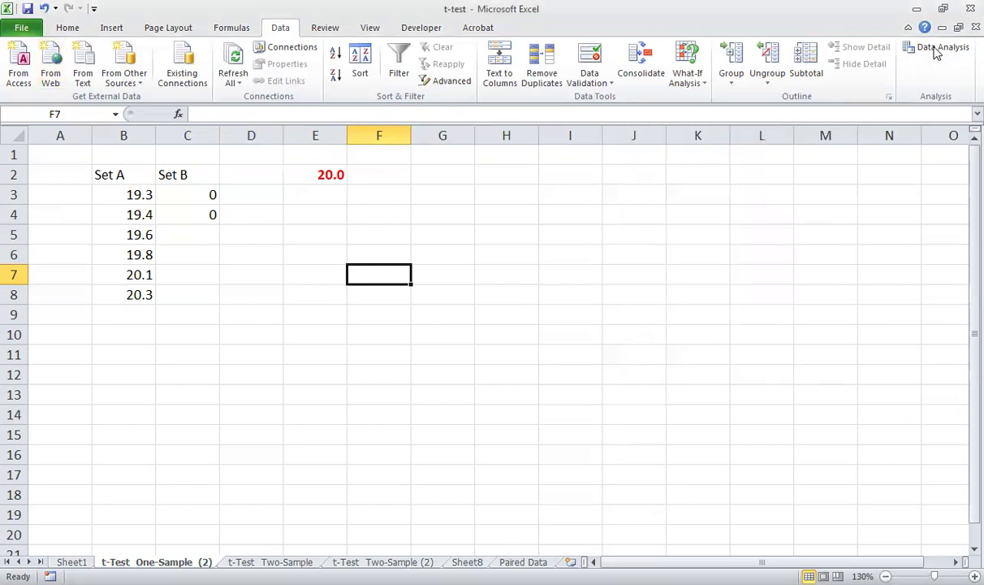
Step: Start a t-Test: Two-Sample Assuming Unequal Variances with Set A (B2:B8) as Variable 1 and Set B (C2:C4) as Variable 2
click(333, 311)
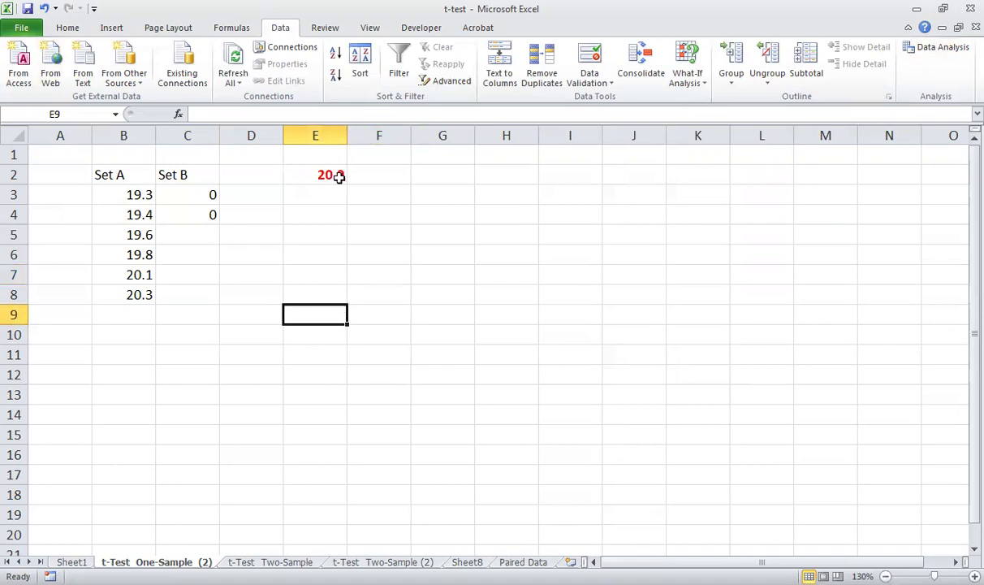
click(944, 48)
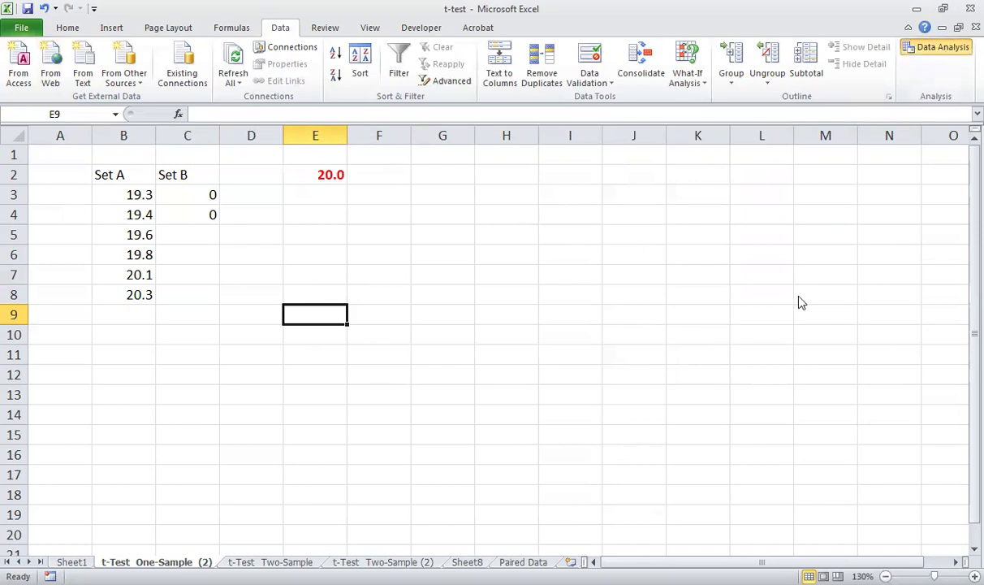
scroll(703, 307, down, 1)
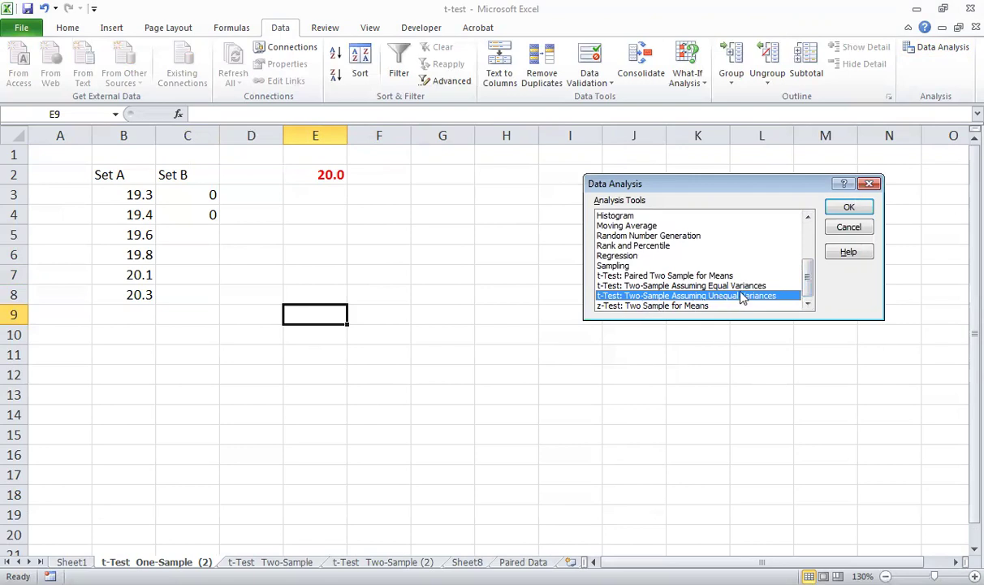
click(851, 211)
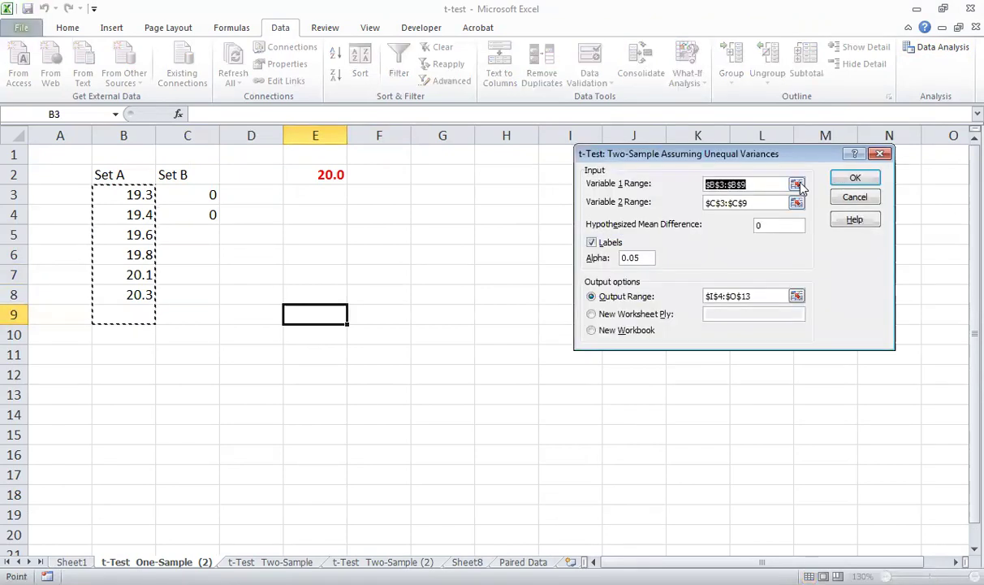
click(797, 184)
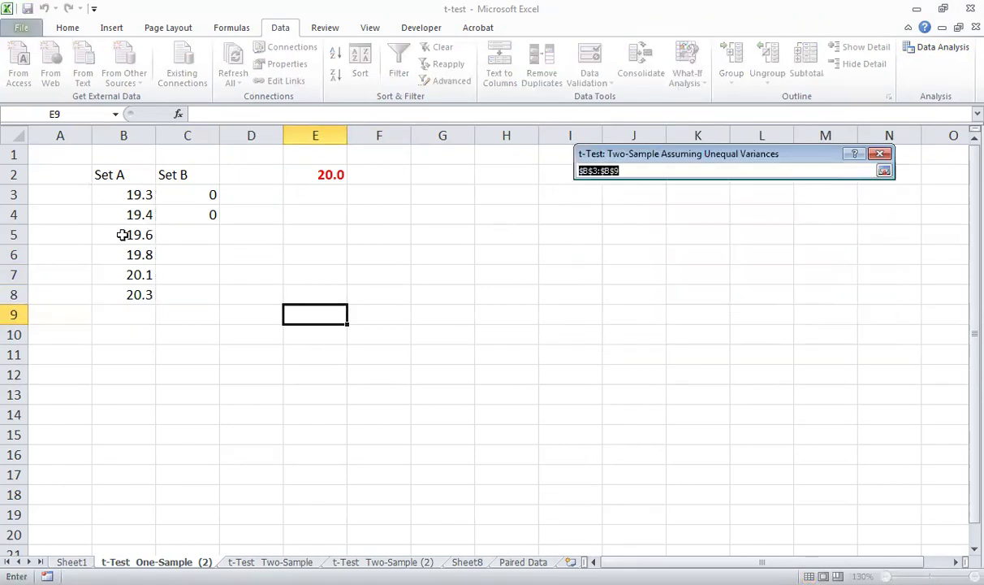
click(124, 175)
key(ctrl+shift+Down)
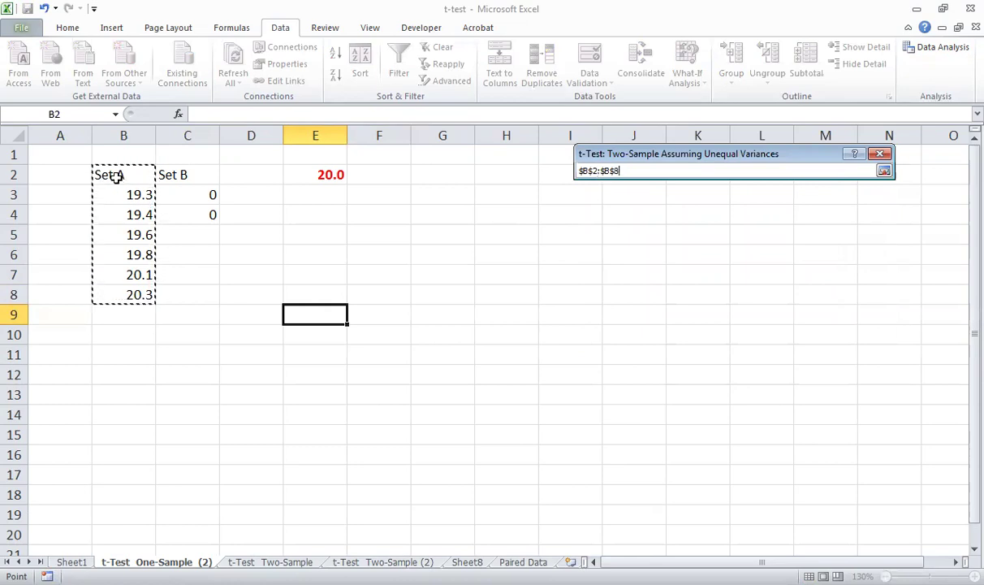
click(885, 171)
click(799, 206)
drag(199, 176, 213, 218)
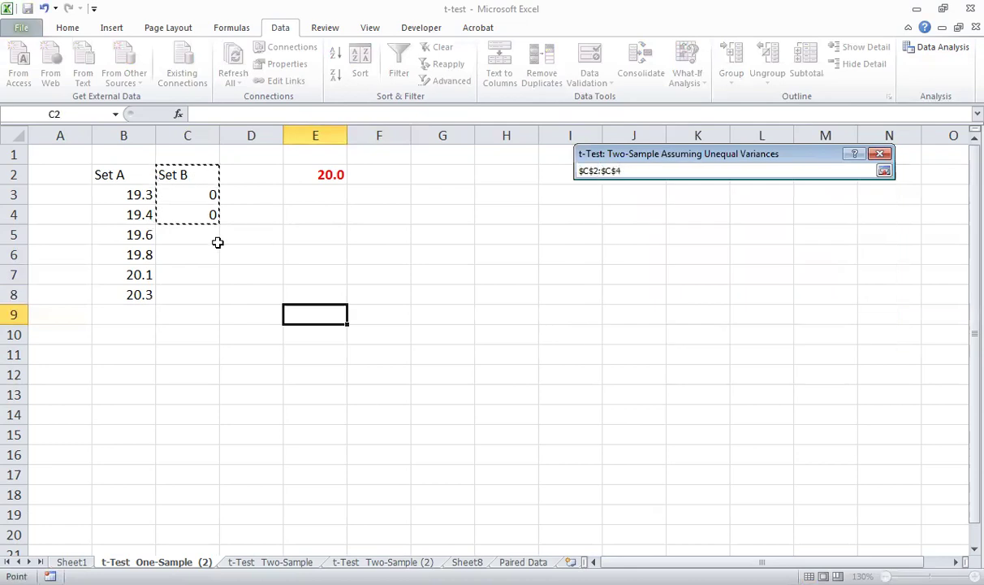
click(884, 171)
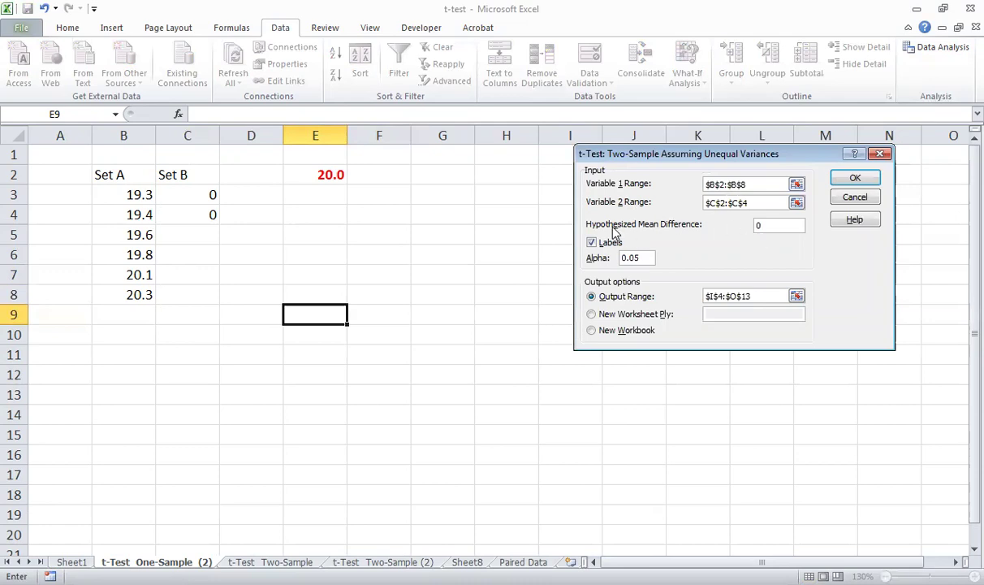
Step: Run the t-test with hypothesized mean difference 20 and output range I4:O13, and widen result columns I to K
double_click(759, 226)
click(796, 296)
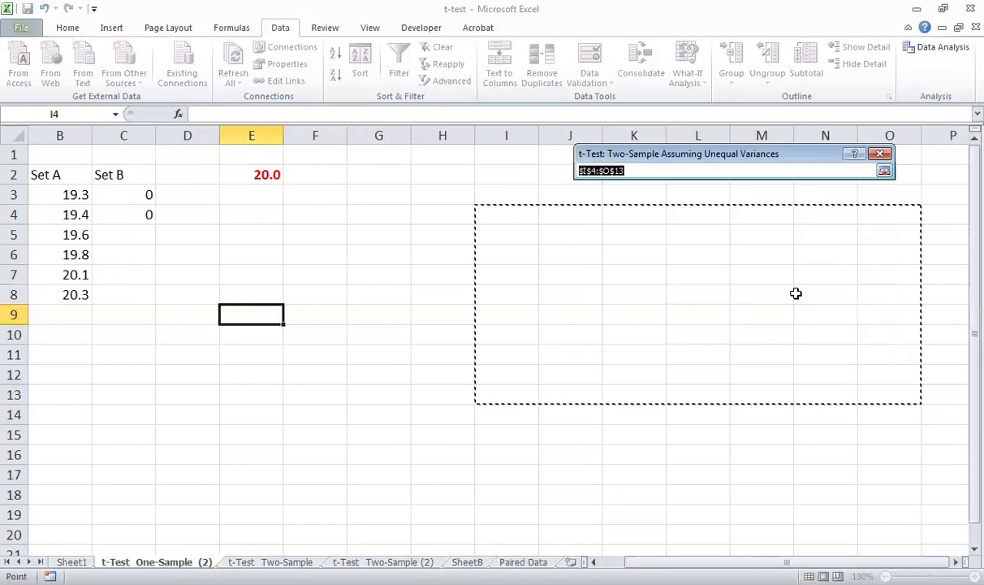
click(884, 172)
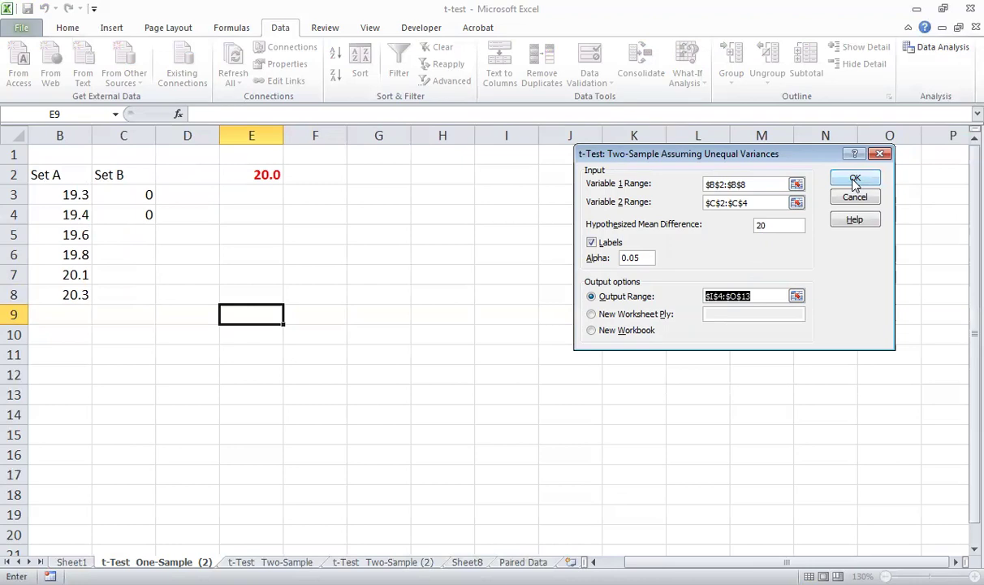
click(855, 180)
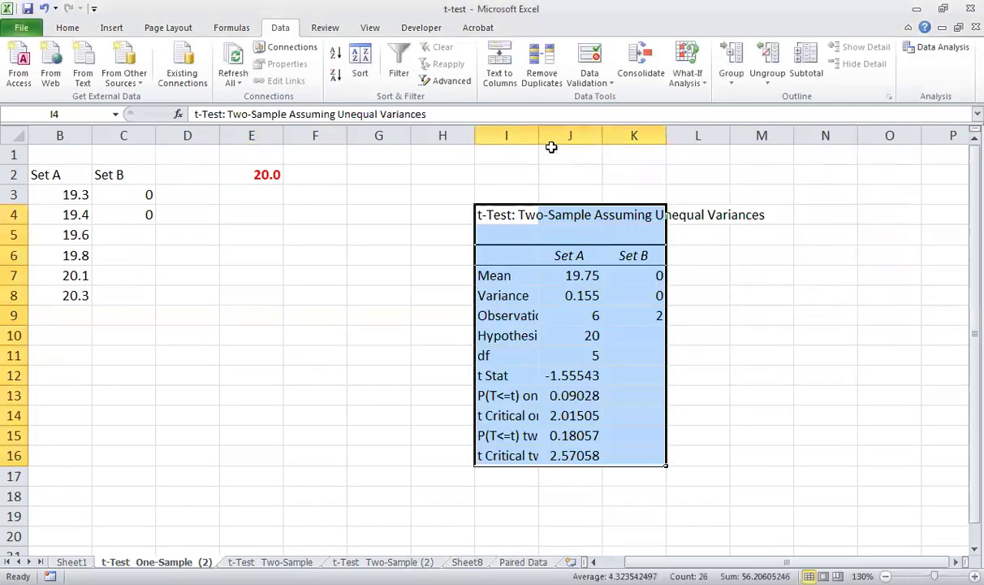
drag(539, 136, 640, 136)
drag(703, 136, 911, 127)
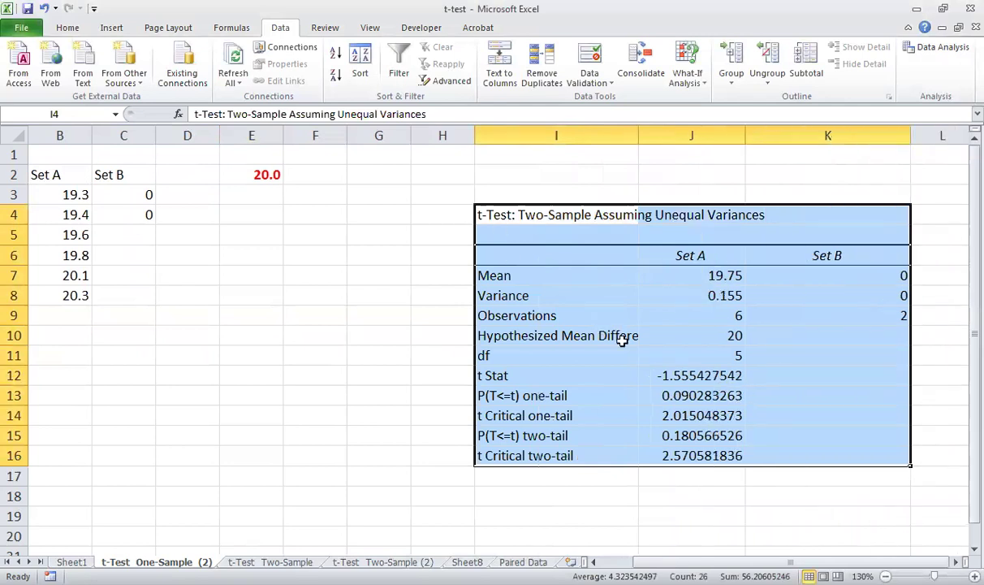
Step: Examine the mean, variance and number of observations for Set A in the t-test results
click(722, 276)
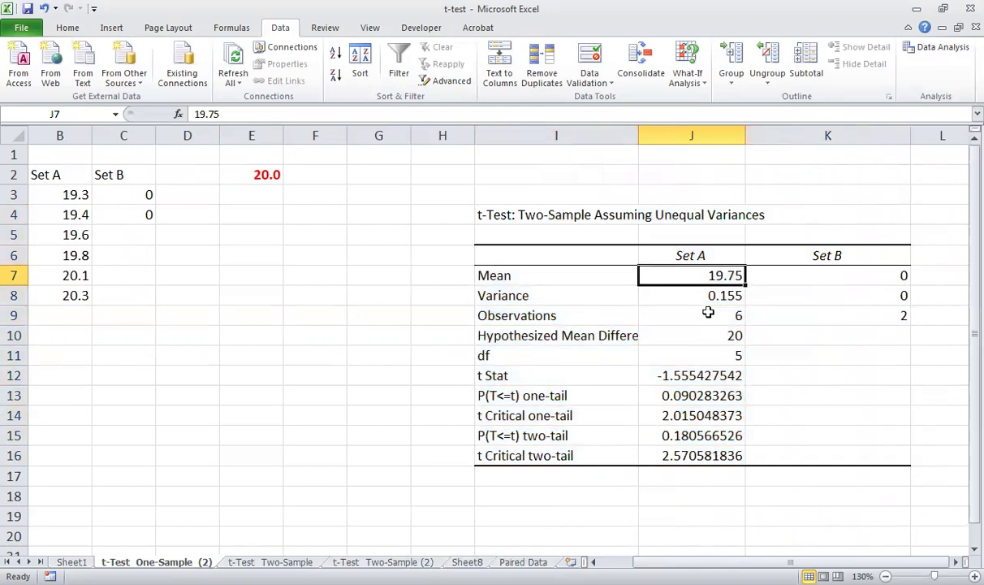
click(497, 278)
click(513, 297)
click(738, 315)
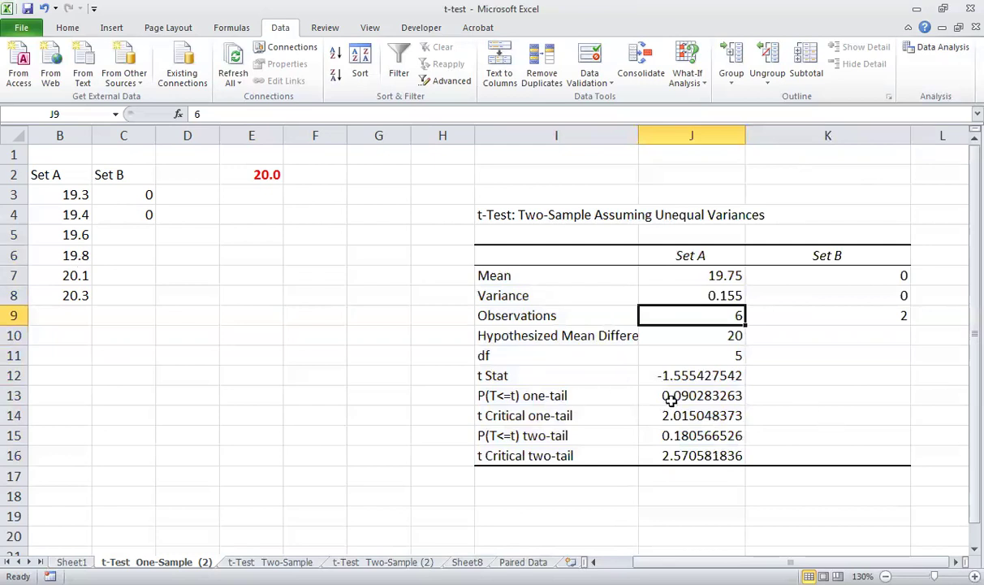
Step: Reduce the t Stat (J12) and t Critical two-tail (J16) values to two decimal places
click(696, 376)
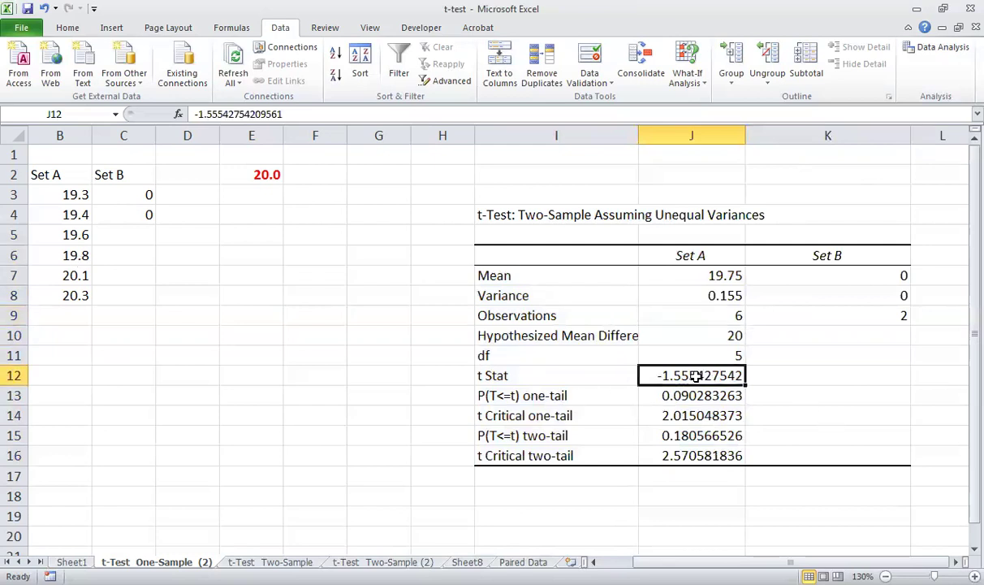
ctrl+click(710, 456)
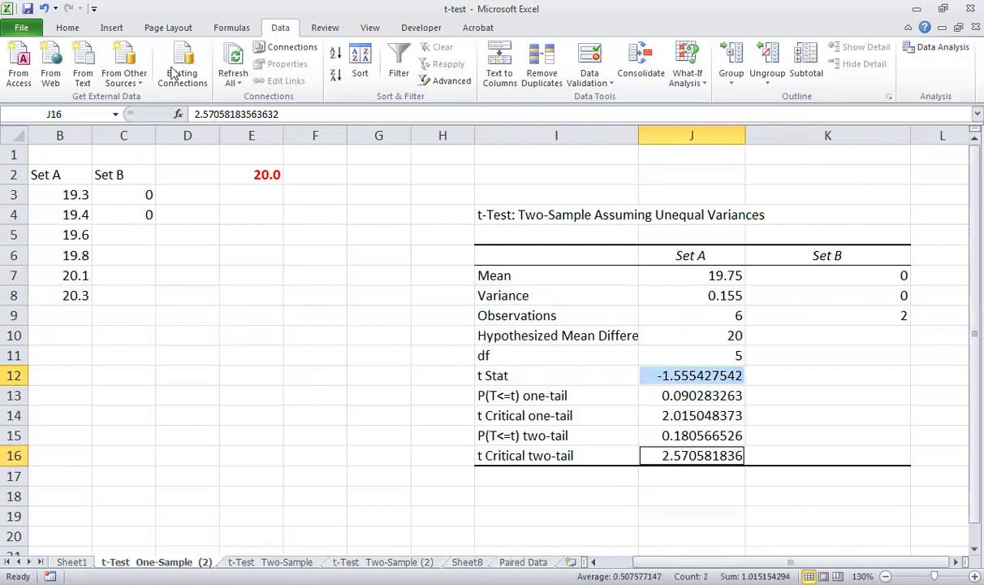
click(67, 28)
click(545, 76)
click(545, 76)
click(545, 77)
click(545, 76)
click(545, 77)
click(545, 77)
click(545, 77)
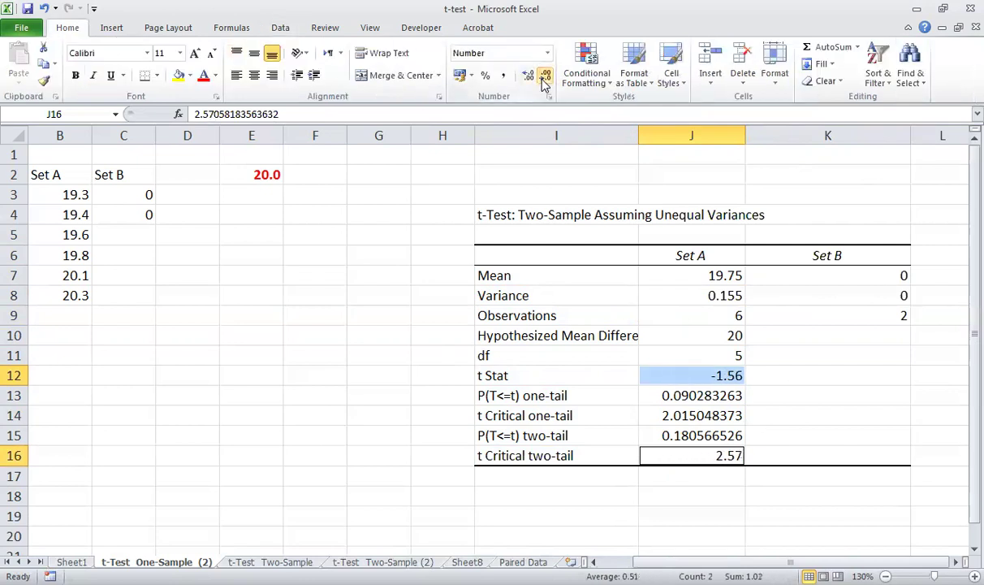
Step: Format the t Stat and t Critical two-tail values as bold red text, centred horizontally and vertically
click(255, 75)
click(254, 53)
click(203, 76)
click(77, 75)
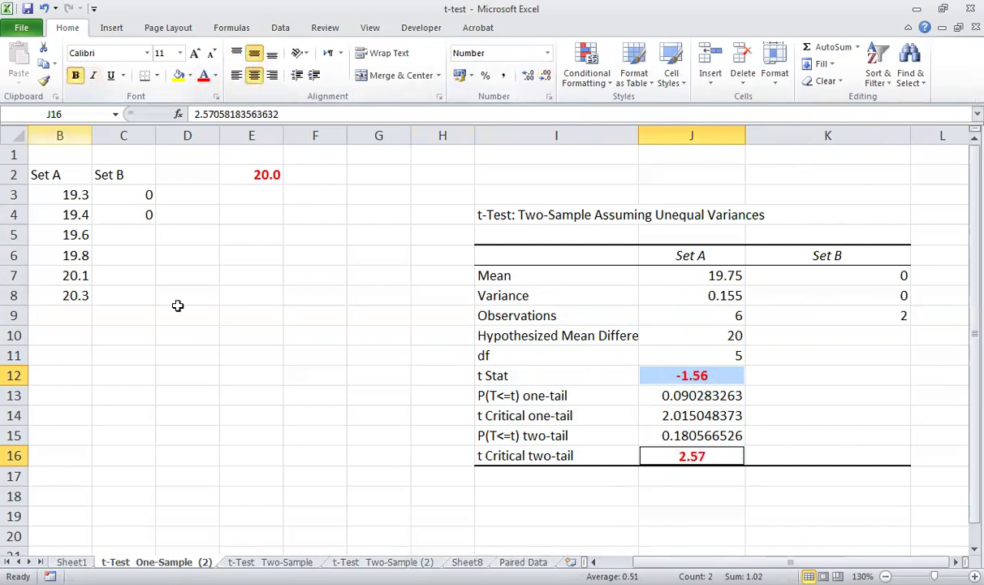
click(361, 413)
click(514, 373)
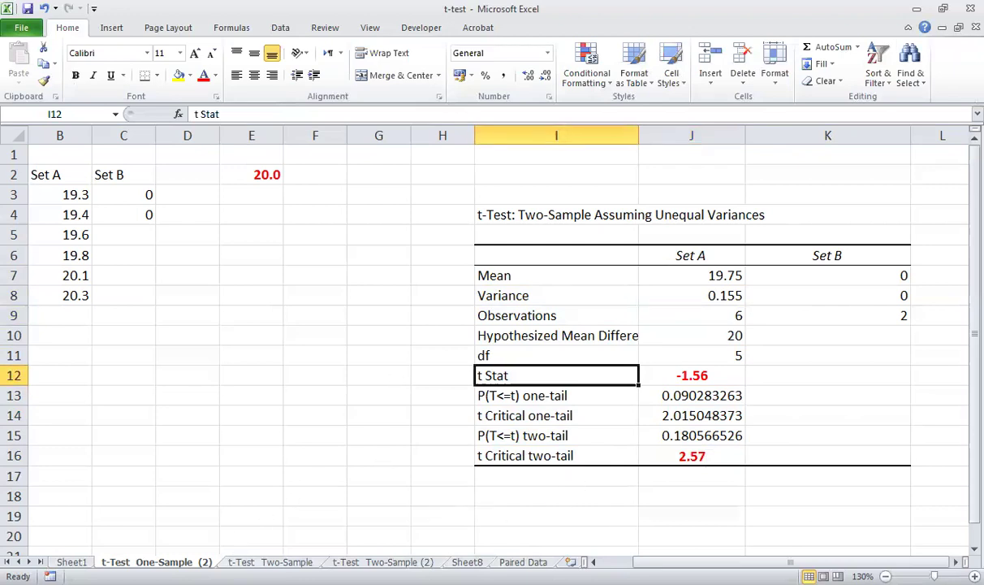
Step: Switch to the t-Test Two-Sample sheet and examine the Set A and Set B data with their summary statistics
click(271, 562)
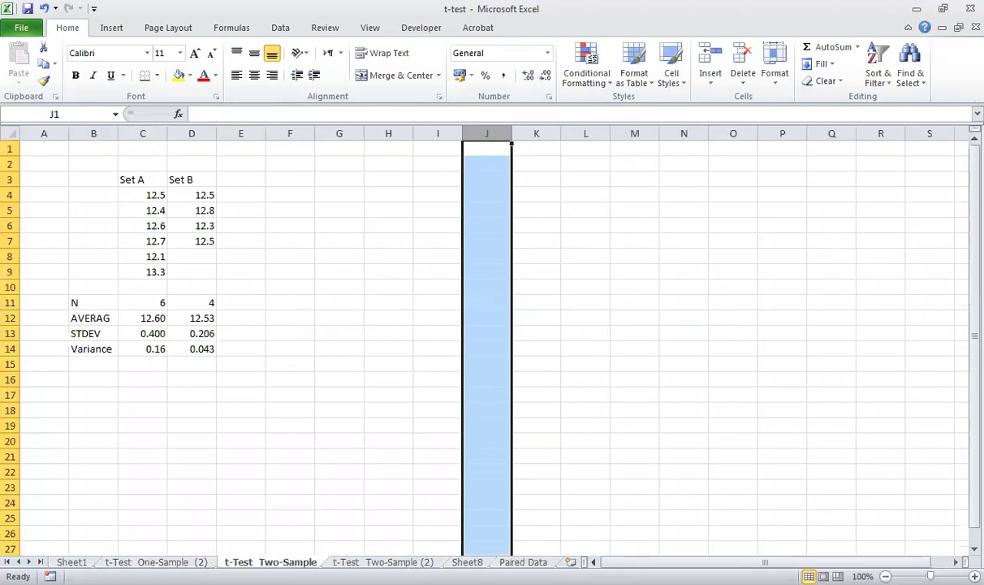
click(332, 220)
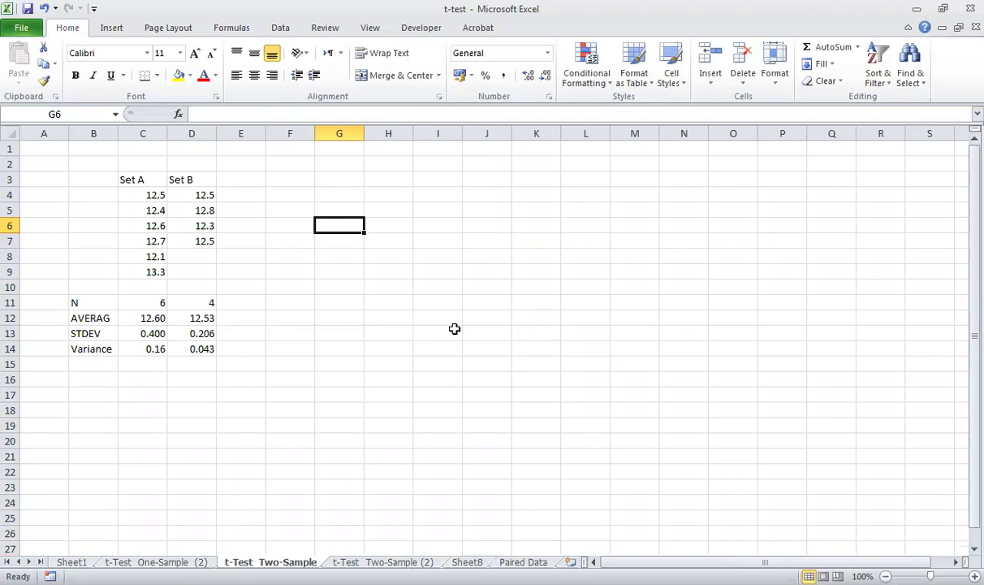
click(342, 243)
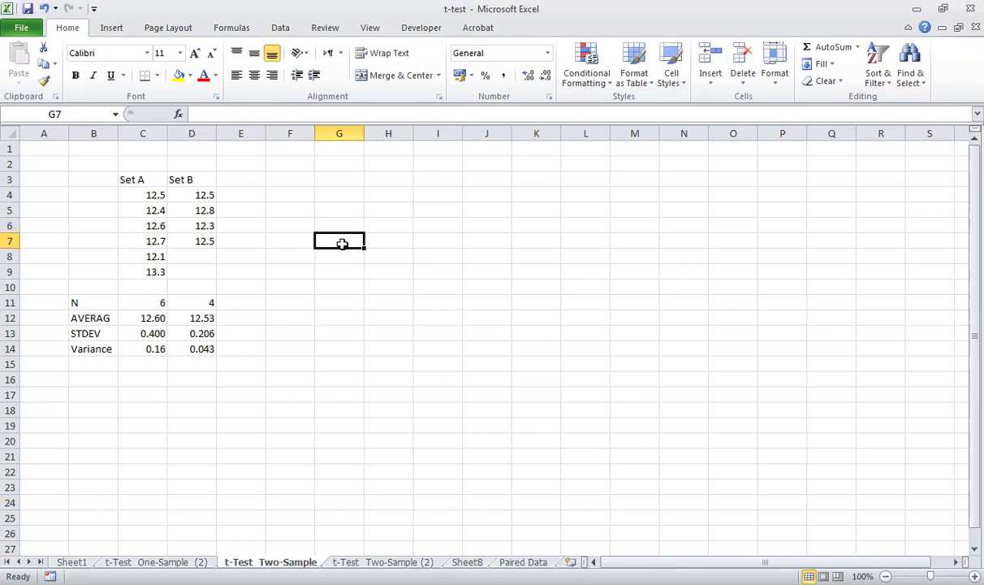
click(341, 210)
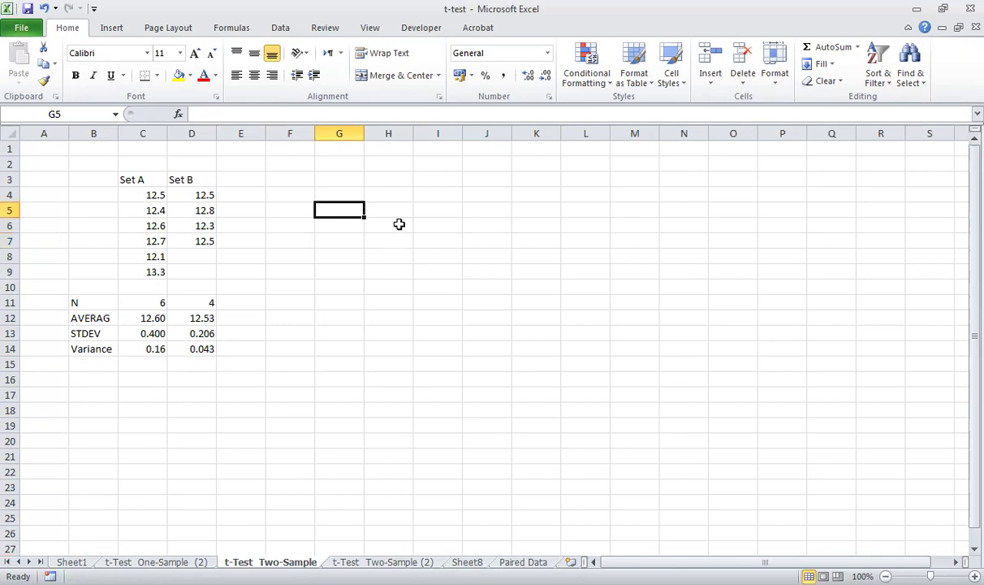
Step: Choose the t-Test: Two-Sample Assuming Unequal Variances analysis tool for the Set A and Set B data
click(280, 29)
click(949, 49)
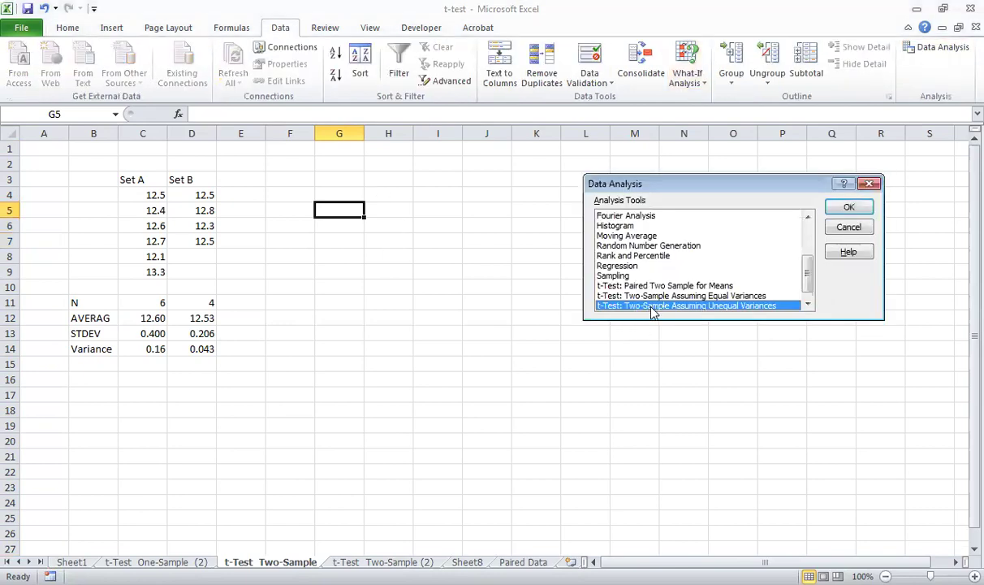
scroll(804, 268, down, 1)
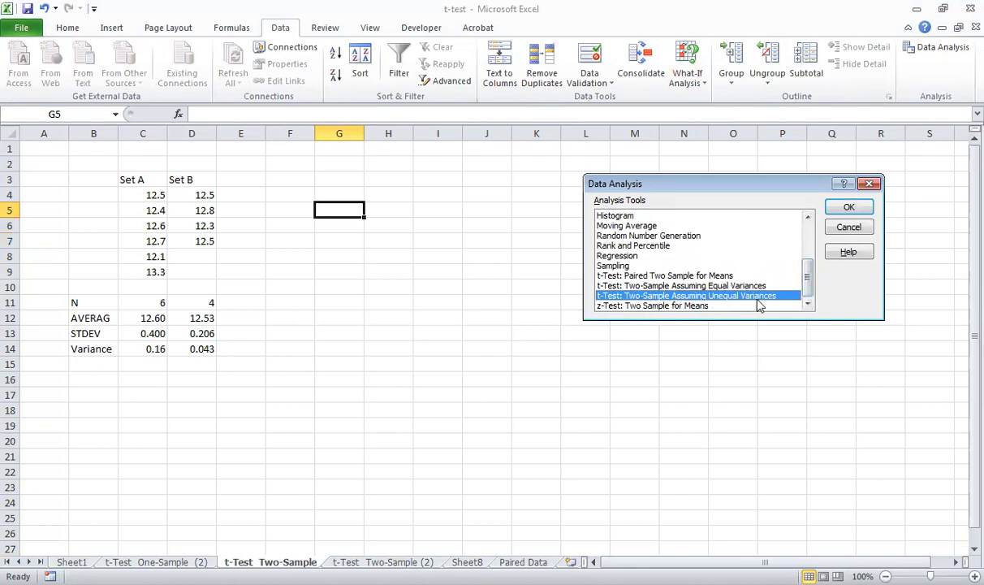
click(849, 210)
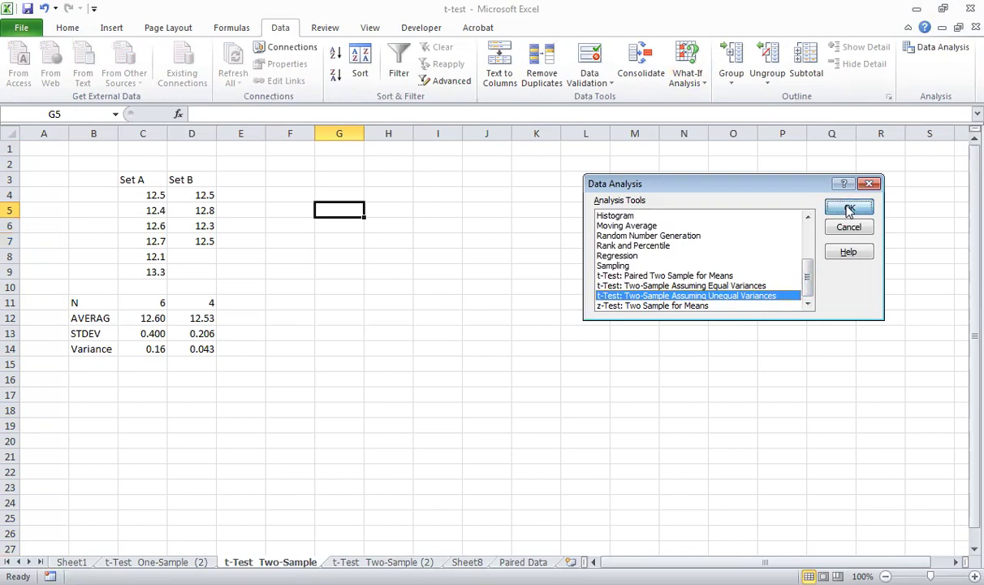
Step: Set the t-test's Variable 1 range to C3:C9 (Set A) and Variable 2 range to D3:D7 (Set B), including their labels
click(797, 181)
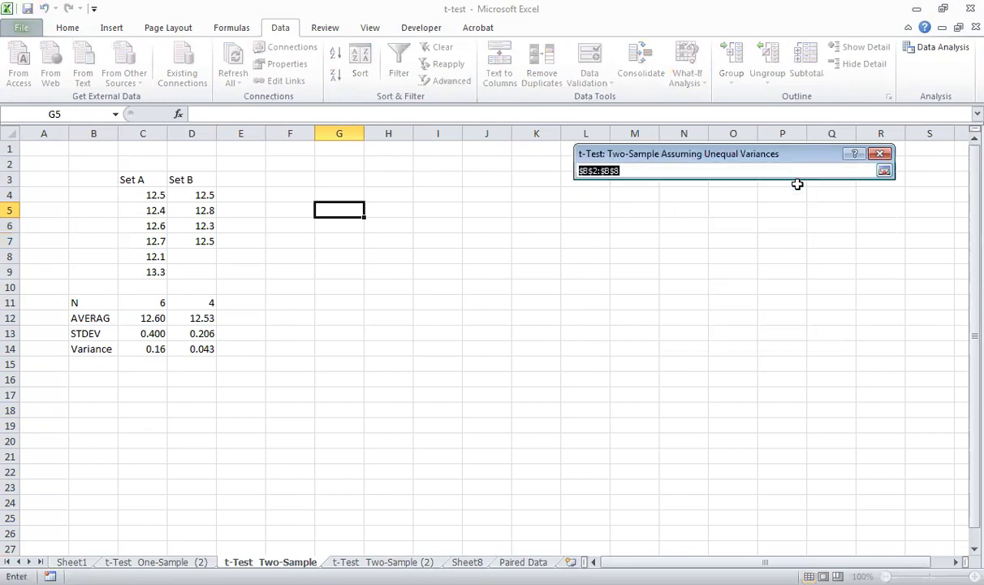
click(141, 179)
drag(141, 180, 141, 271)
click(884, 170)
click(798, 202)
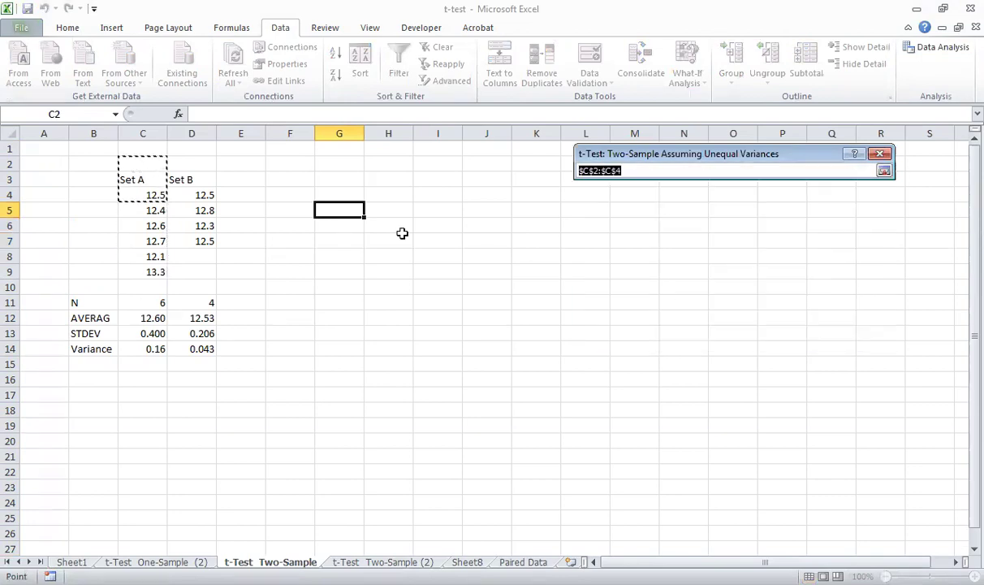
click(192, 181)
drag(193, 181, 195, 240)
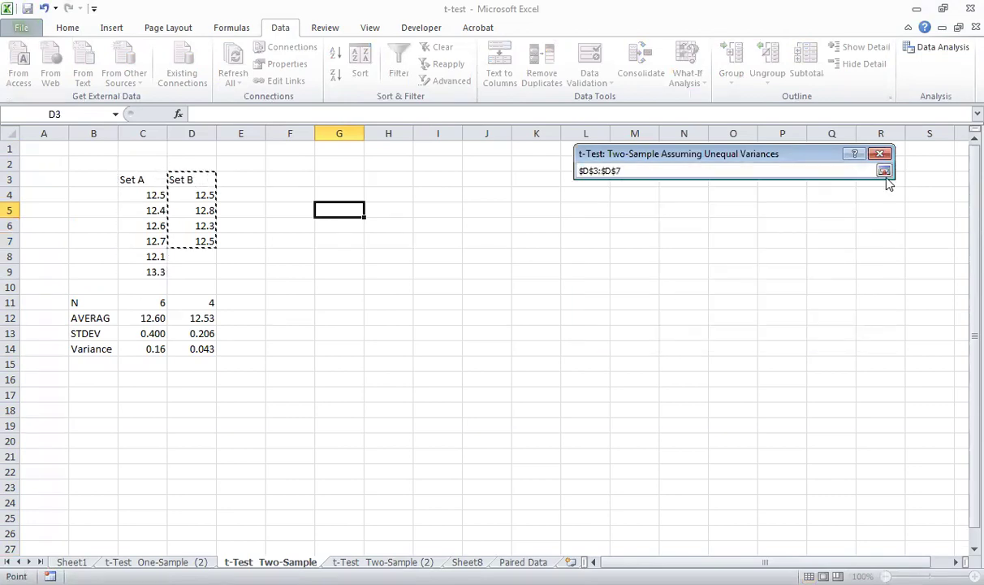
click(884, 171)
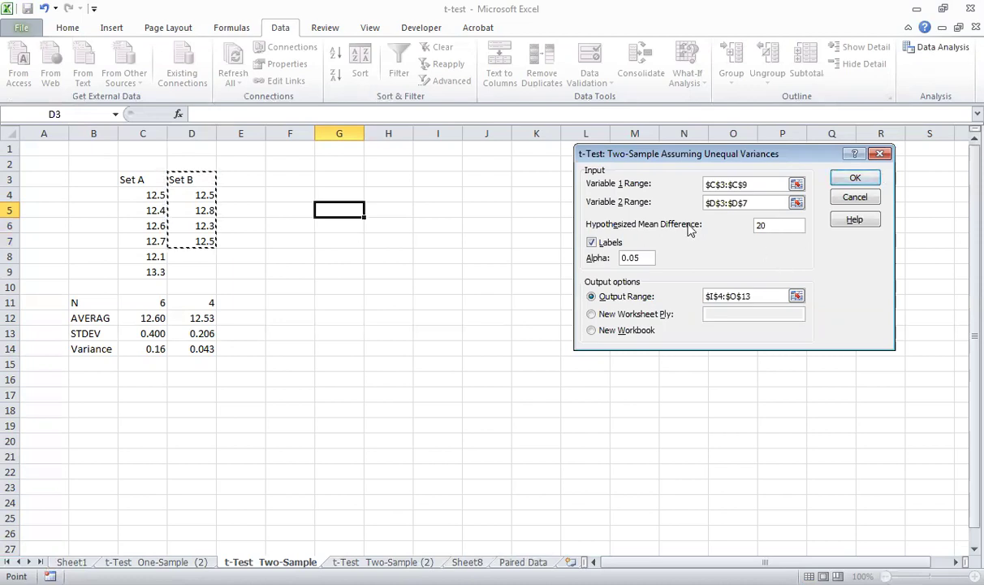
Step: Set the hypothesized mean difference to 0, keep the output range I4:O13, and run the t-test
double_click(776, 225)
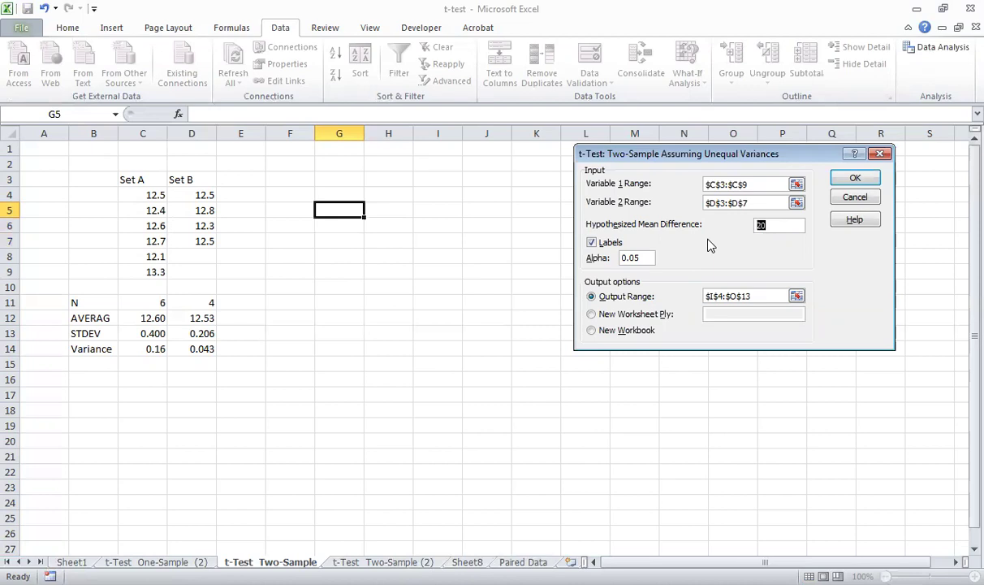
click(797, 296)
click(883, 170)
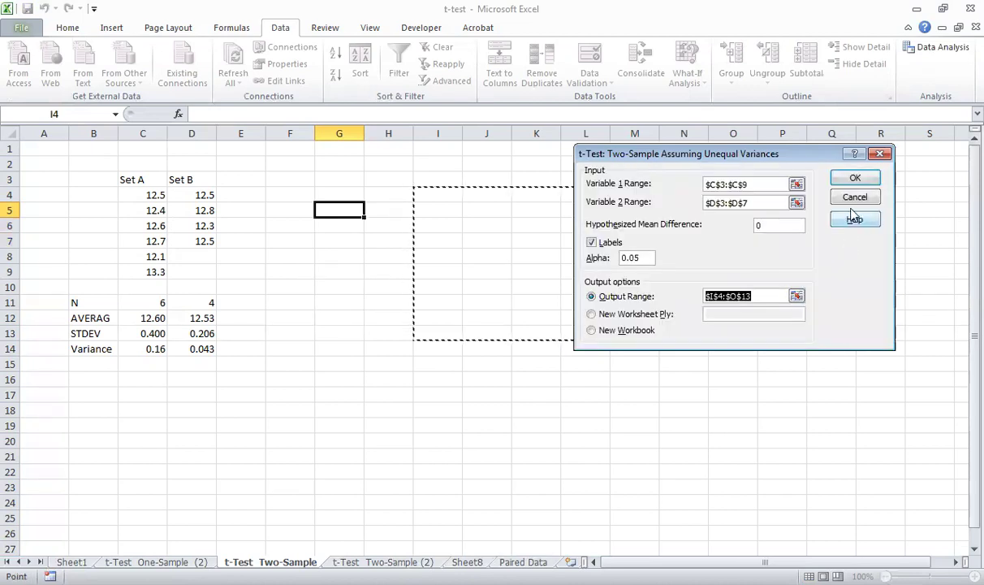
click(850, 180)
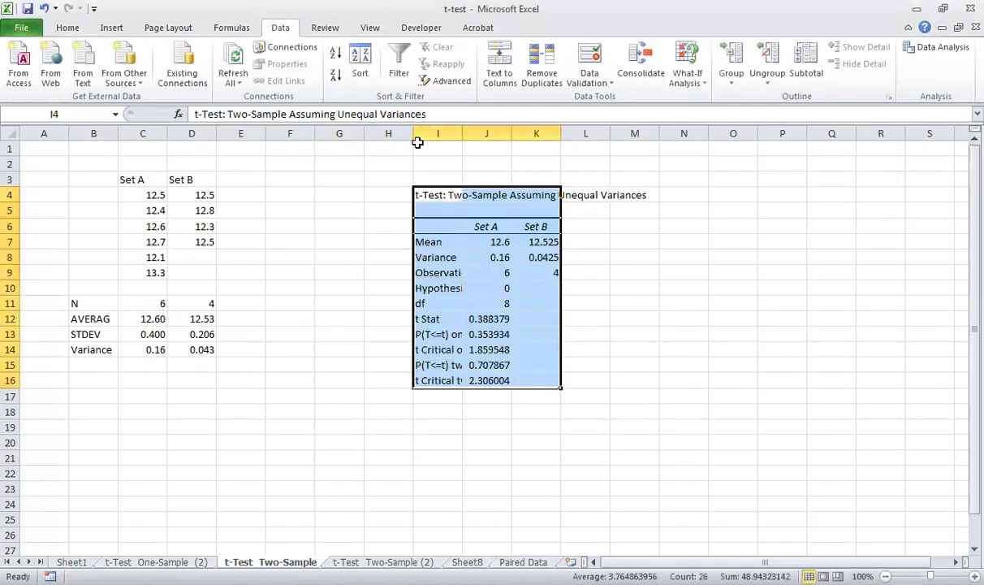
Step: Collapse the empty columns G and H and widen columns I, J and K so the t-test results are fully readable
drag(412, 134, 323, 137)
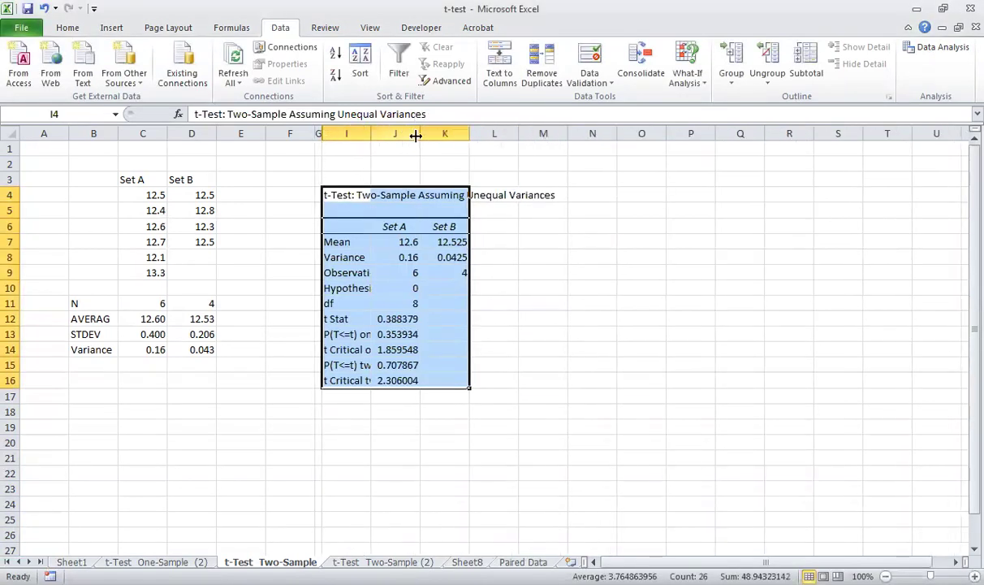
drag(436, 137, 517, 136)
drag(372, 136, 389, 136)
drag(478, 135, 477, 135)
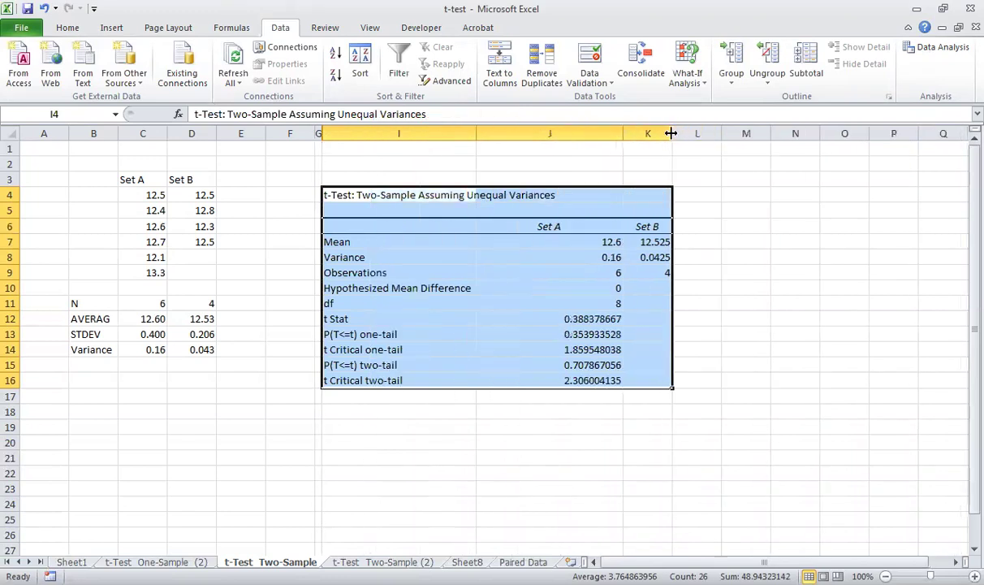
drag(673, 133, 790, 133)
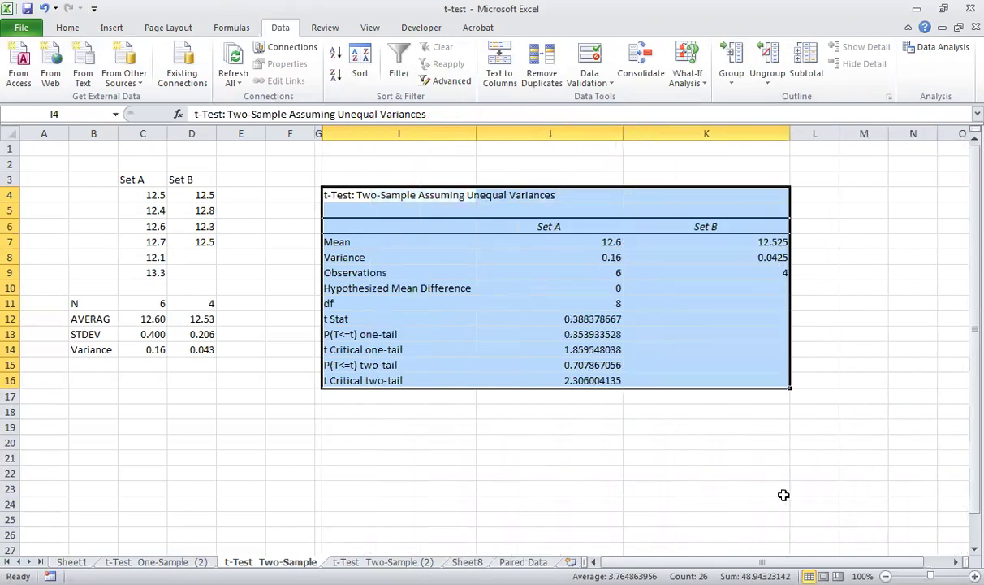
click(498, 519)
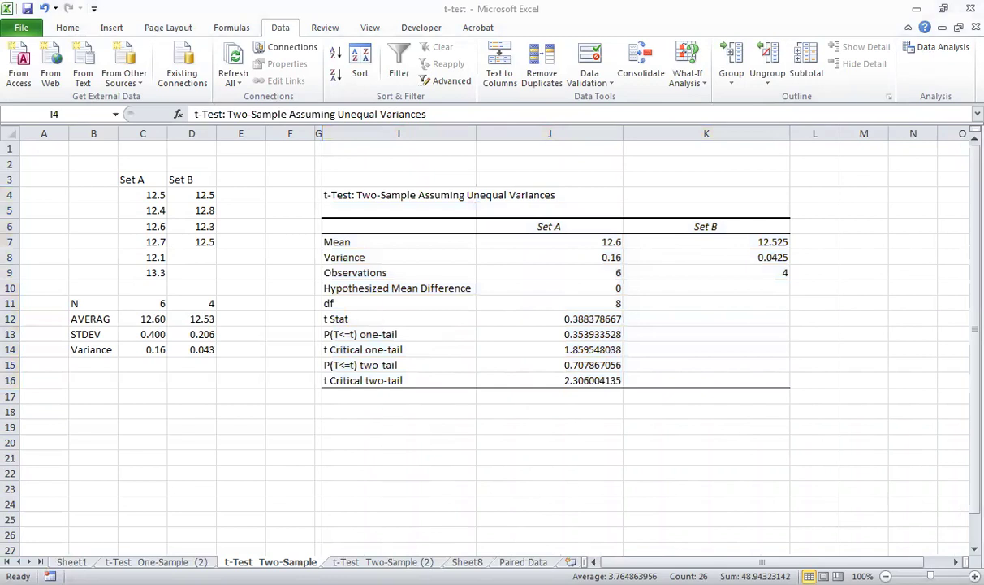
Step: Reduce the t Stat (J12) and t Critical two-tail (J16) values to three decimal places
key(ctrl+a)
scroll(714, 260, up, 2)
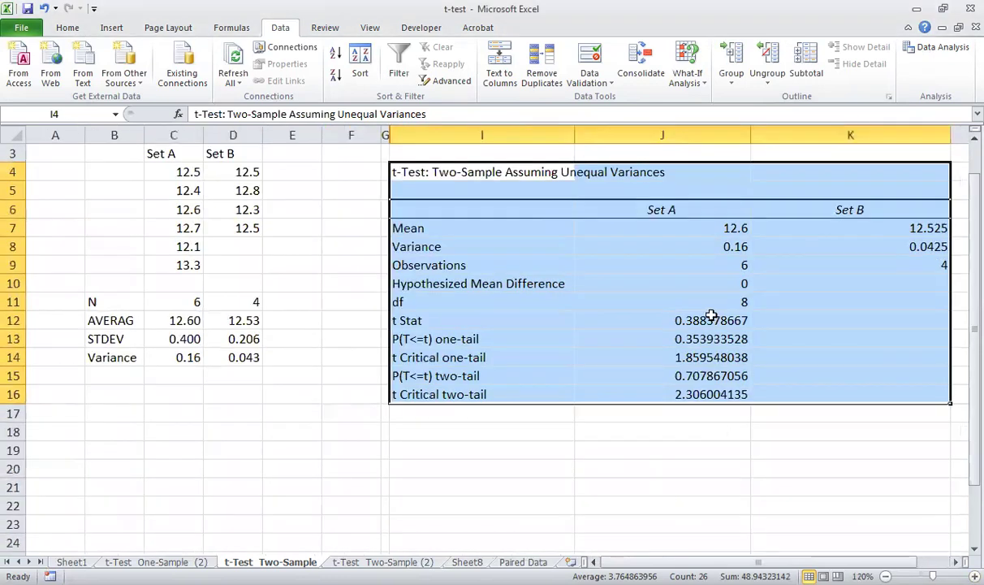
click(711, 319)
ctrl+click(685, 394)
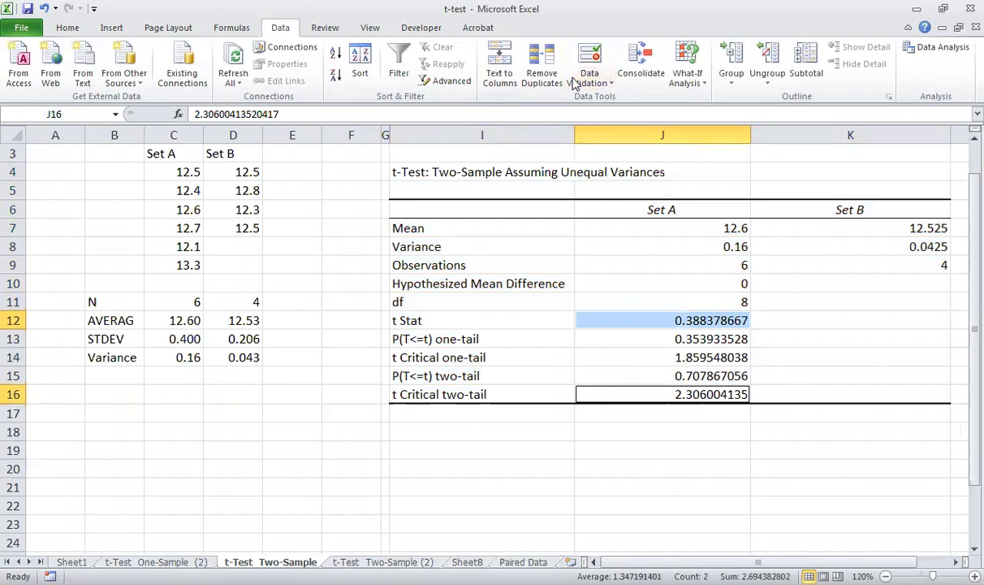
click(69, 30)
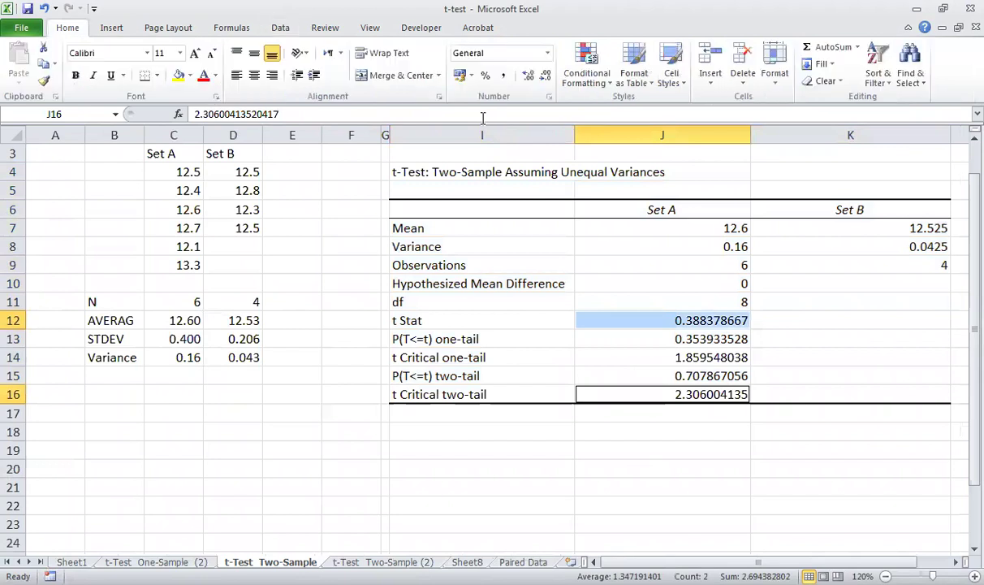
click(544, 75)
click(544, 76)
click(544, 75)
click(544, 75)
click(544, 75)
click(544, 75)
Step: Format the t Stat (J12) and t Critical two-tail (J16) values as bold red, centred horizontally and vertically
click(255, 74)
click(254, 53)
click(75, 75)
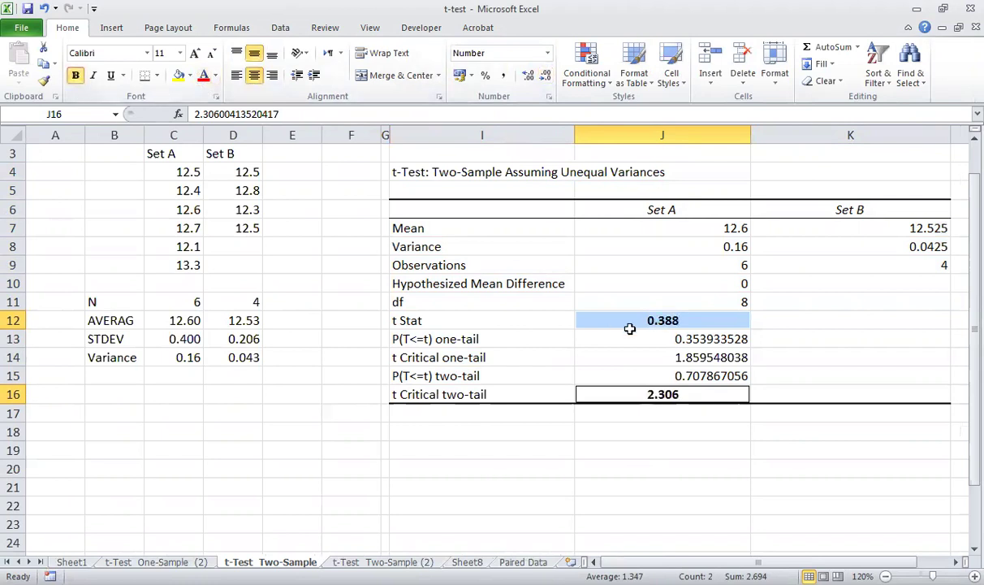
click(204, 79)
click(616, 317)
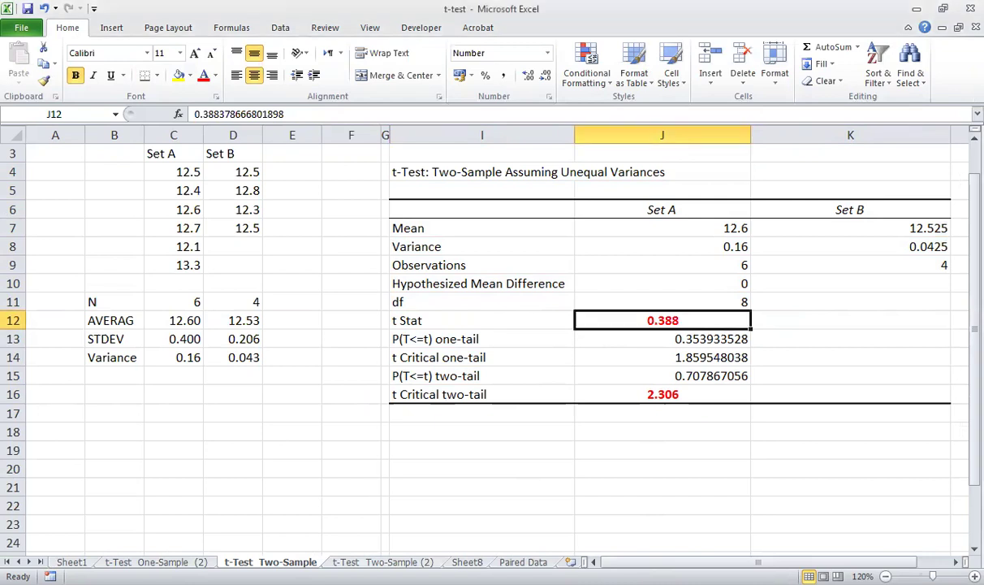
Step: Start a t-Test: Two-Sample Assuming Unequal Variances analysis on the t-Test Two-Sample (2) sheet
key(ctrl+Page_Down)
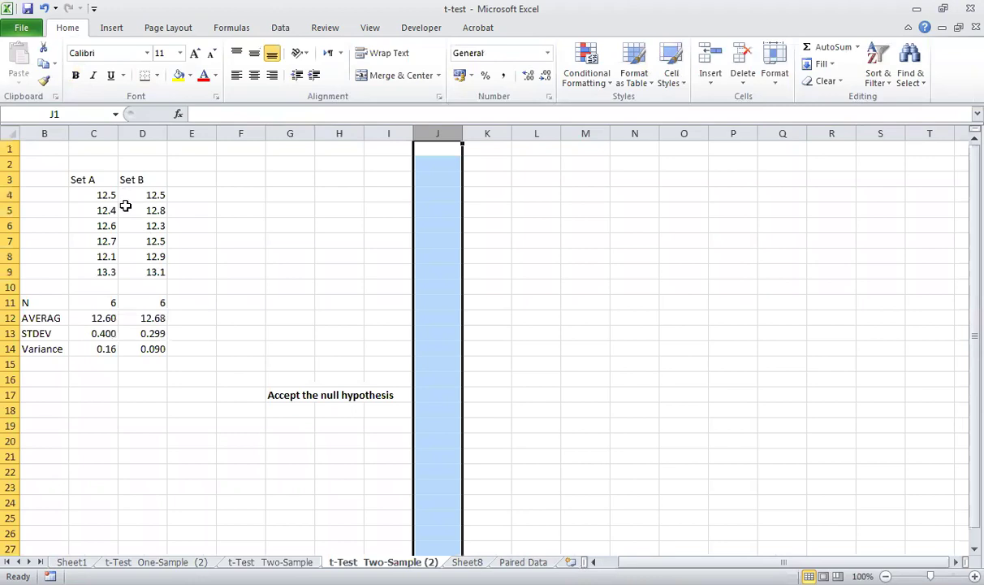
click(439, 211)
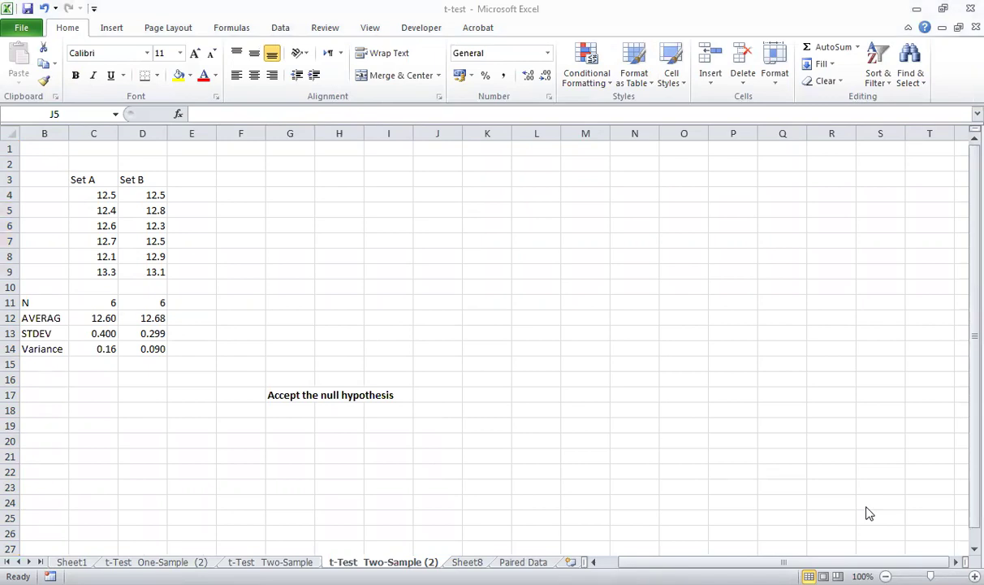
ctrl+scroll(554, 391, up, 2)
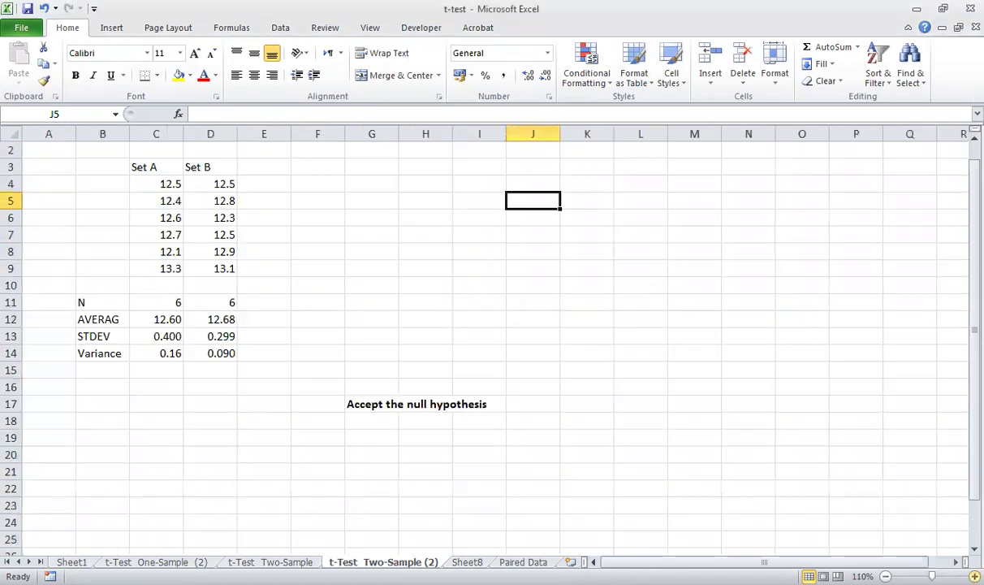
drag(764, 562, 786, 562)
click(490, 199)
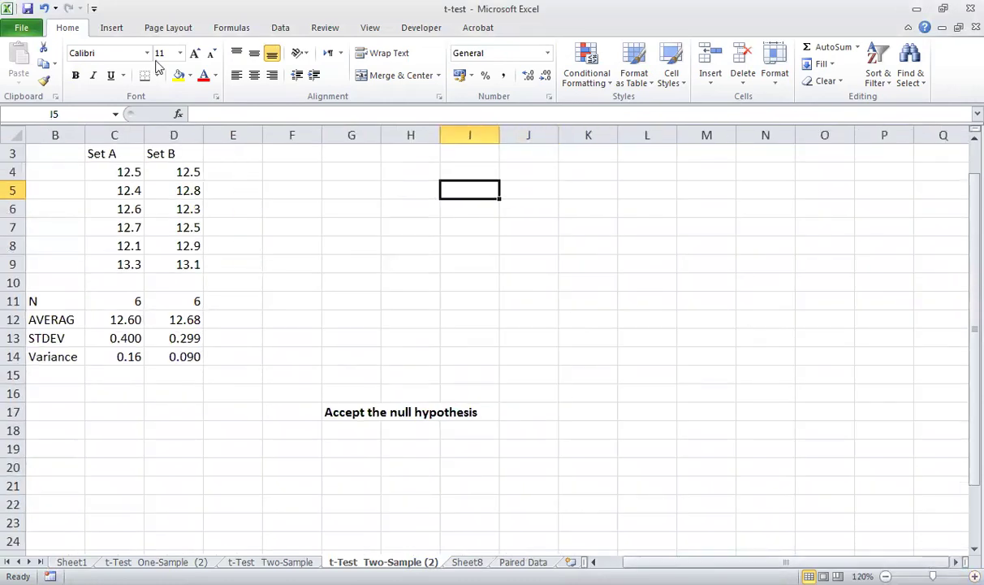
click(281, 28)
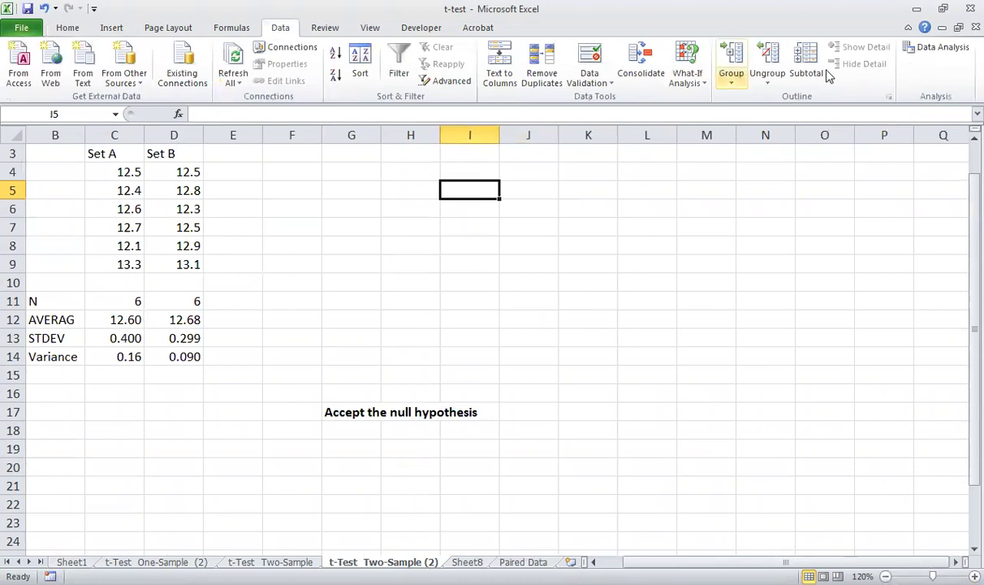
click(926, 47)
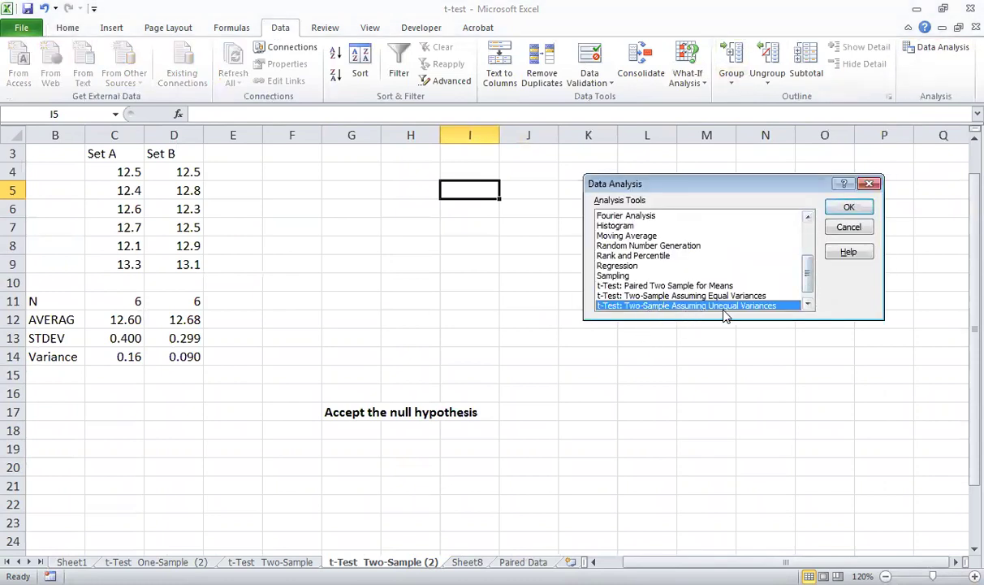
click(853, 210)
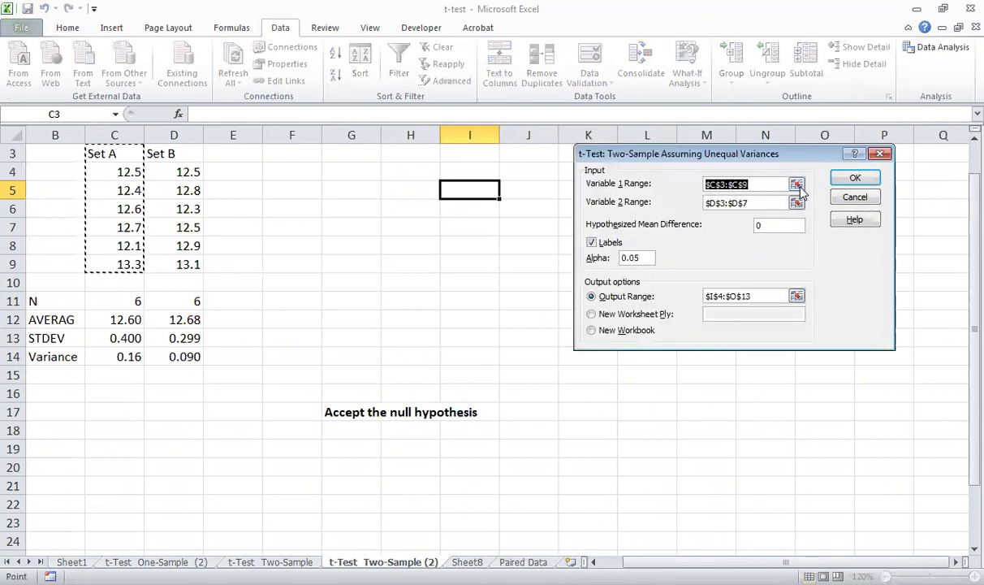
Step: Keep C3:C9 as the Variable 1 range and set the Variable 2 range to D3:D9 so it covers all of Set B
click(796, 185)
click(882, 169)
click(796, 203)
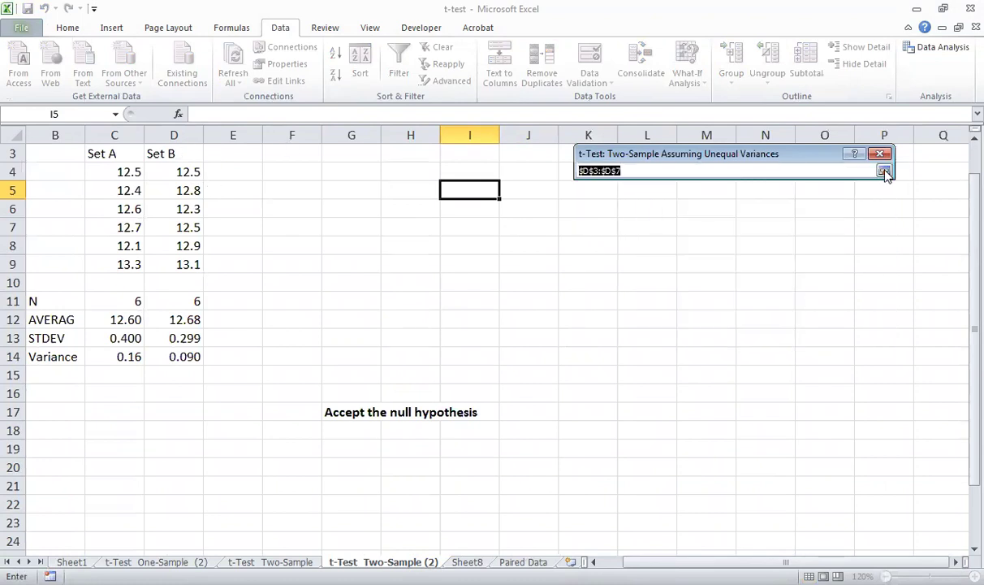
click(884, 171)
click(798, 205)
click(185, 158)
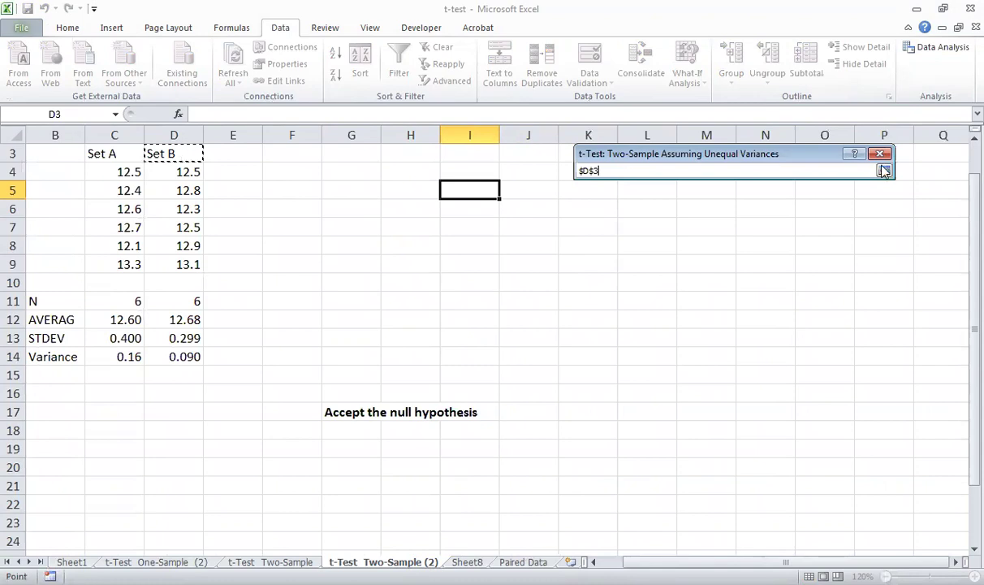
key(ctrl+shift+Down)
key(Return)
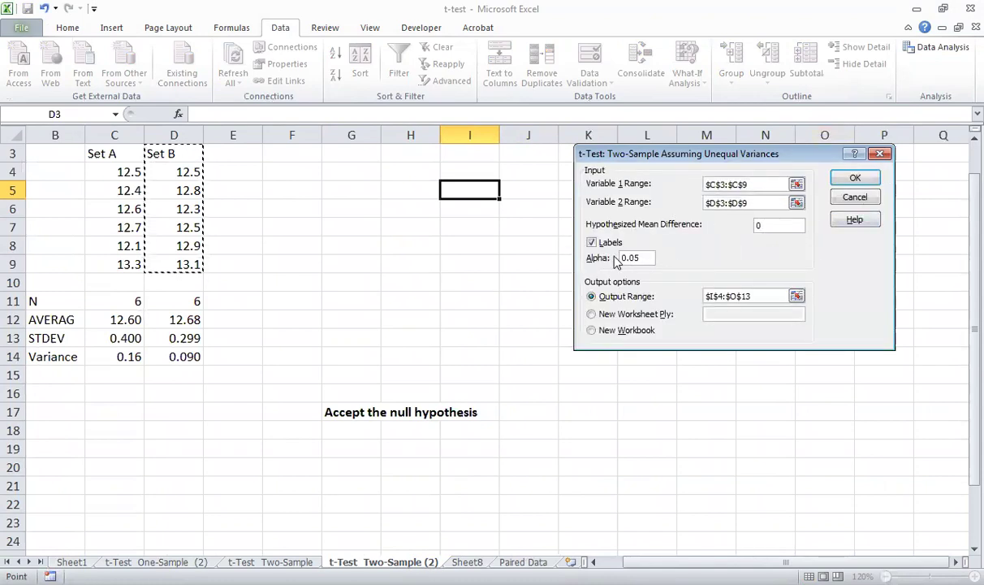
Step: Set the output range to H5:M13 and run the unequal-variances t-test
click(797, 296)
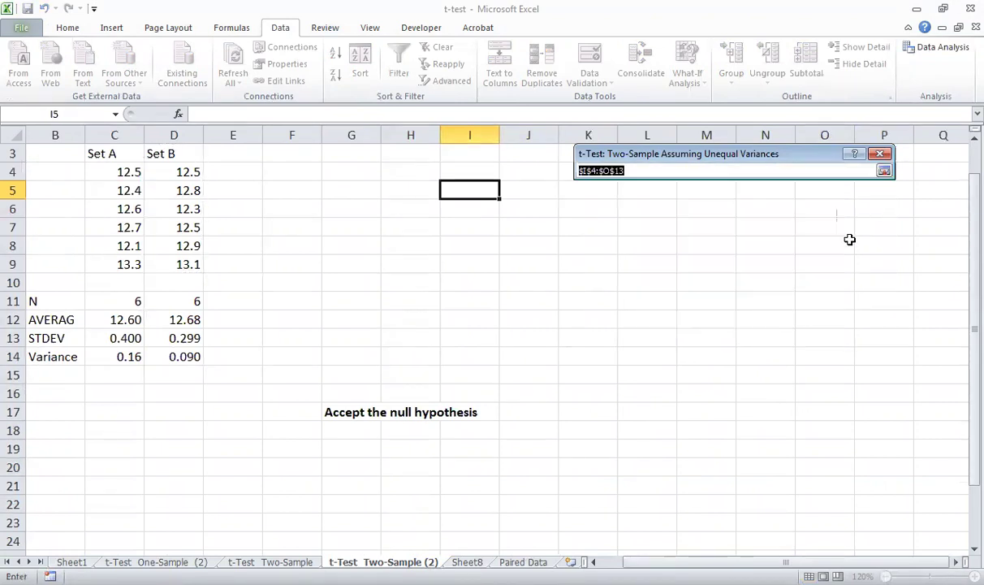
click(430, 192)
text(:$M$13)
click(884, 171)
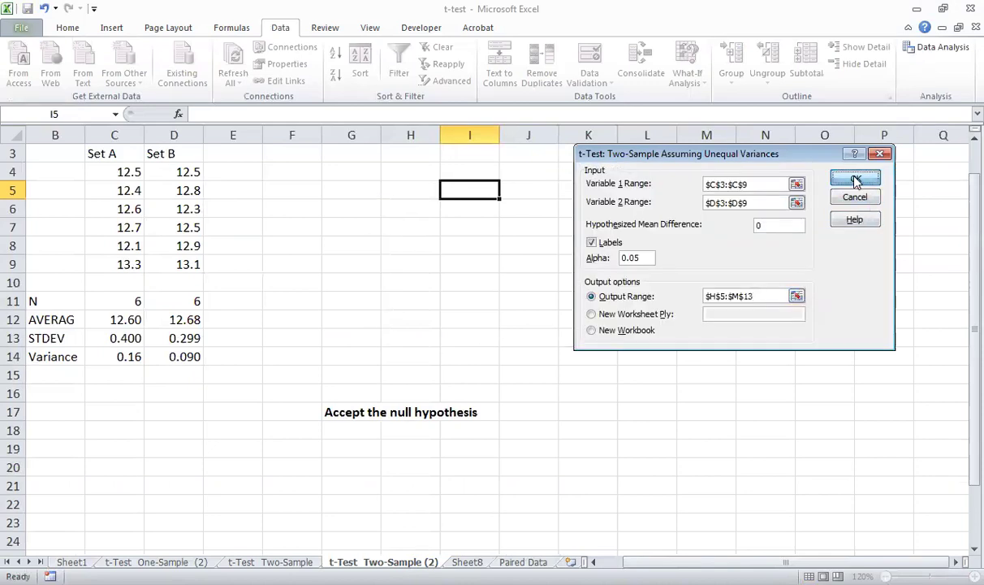
click(855, 180)
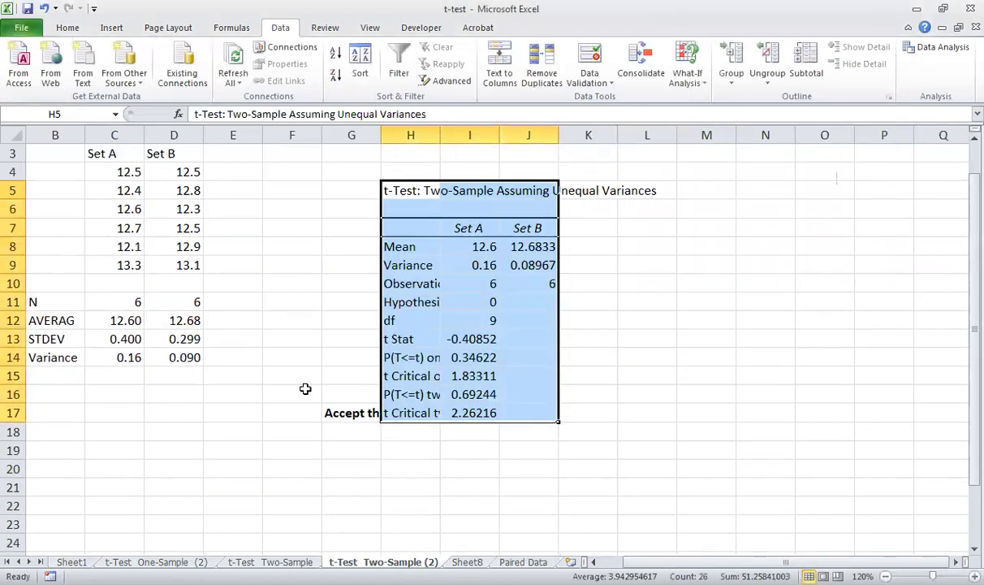
Step: Move the "Accept the null hypothesis" note from G17 to D17 and widen results columns H and I
click(329, 414)
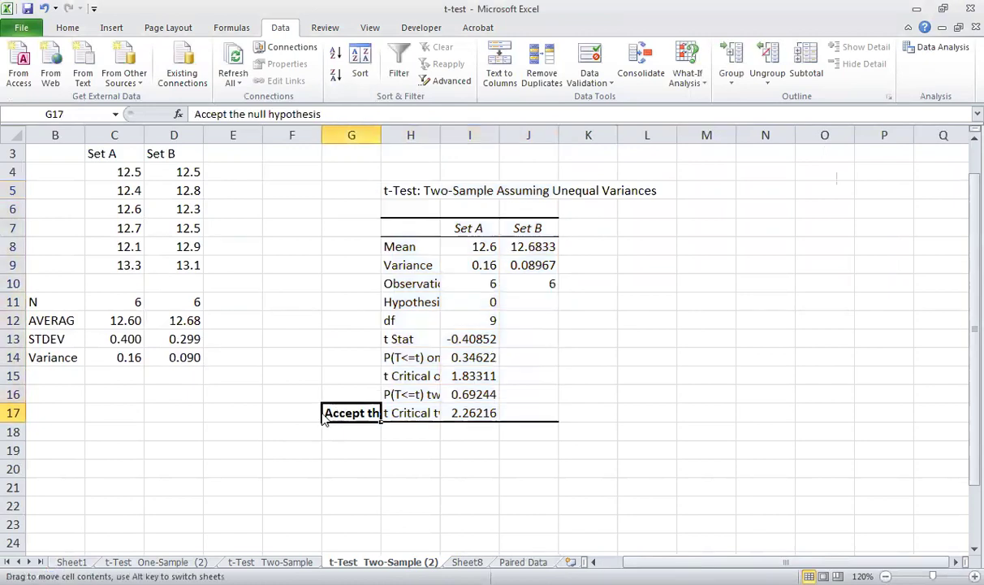
drag(322, 416, 145, 416)
drag(443, 137, 445, 139)
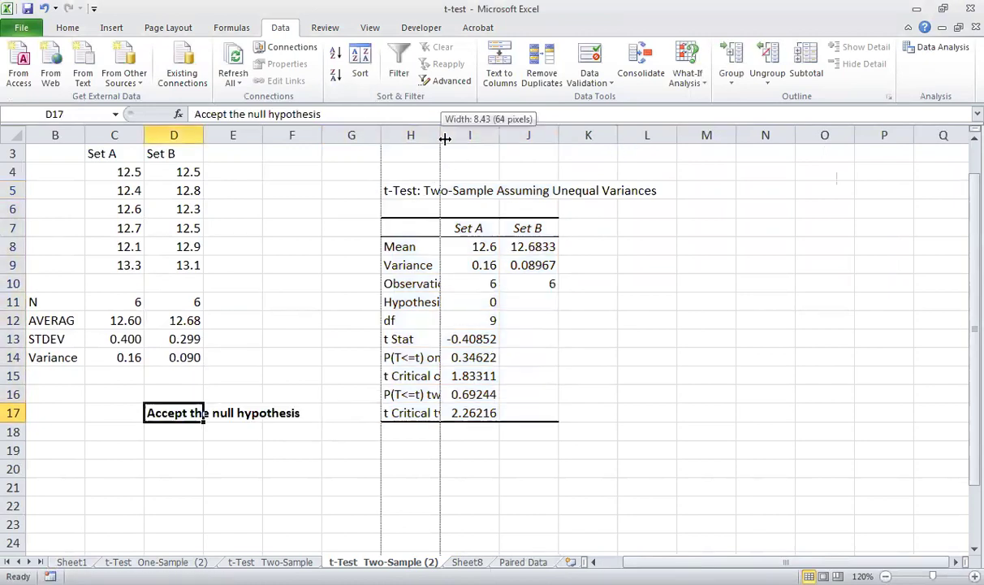
drag(580, 133, 682, 133)
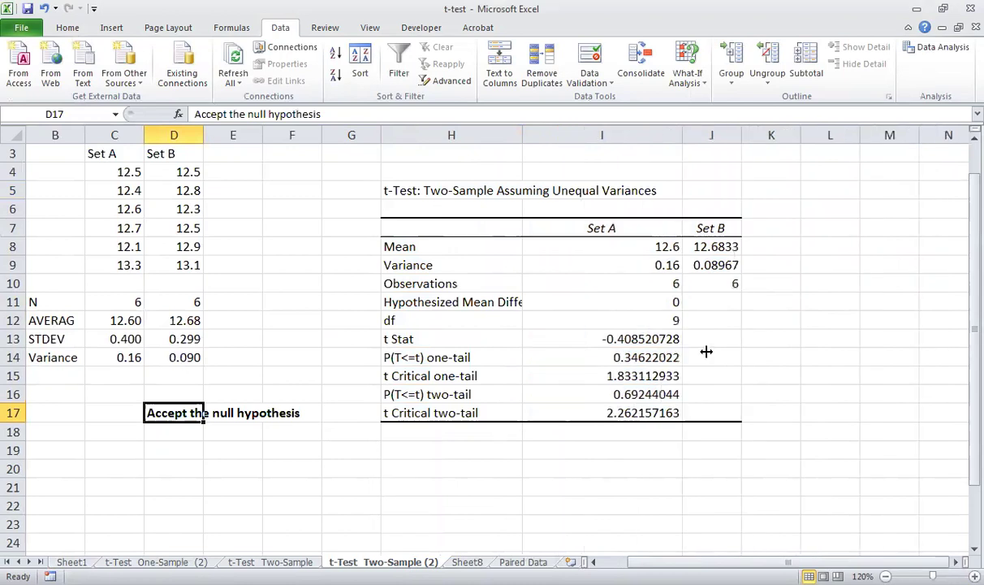
Step: Center the t Stat and t Critical two-tail values in I13 and I17 and make them bold red
click(545, 339)
ctrl+click(622, 414)
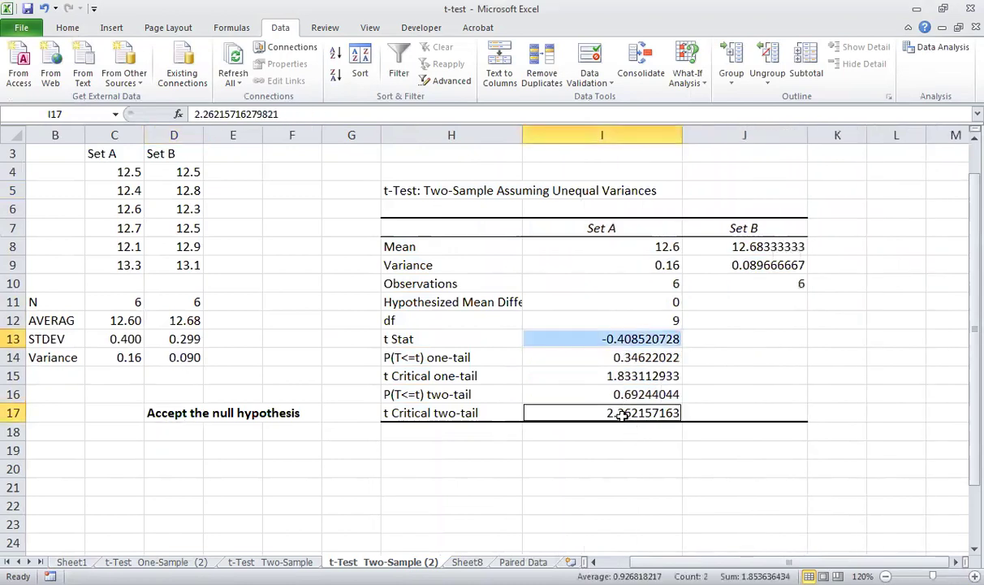
click(67, 27)
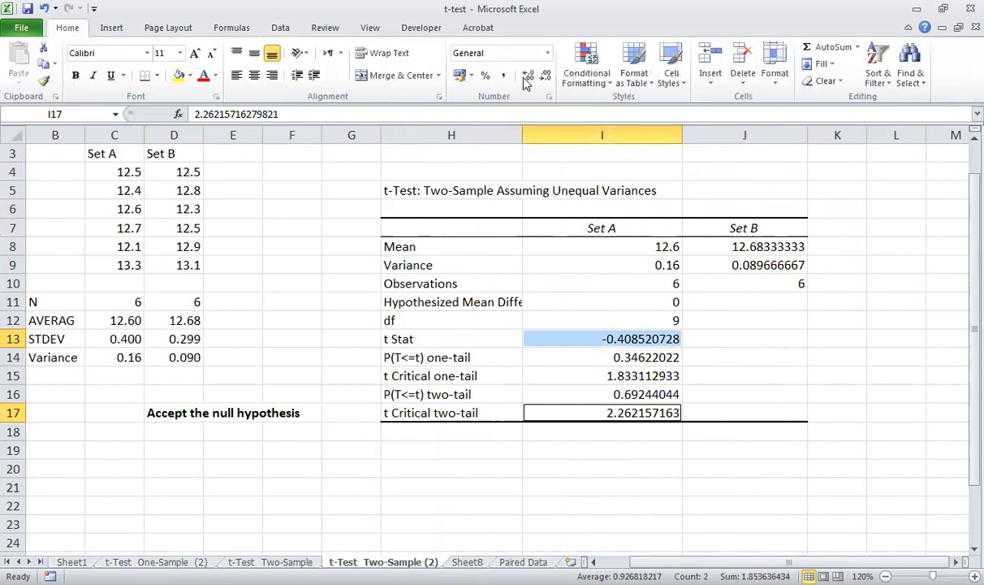
click(254, 75)
click(254, 53)
click(203, 74)
click(74, 75)
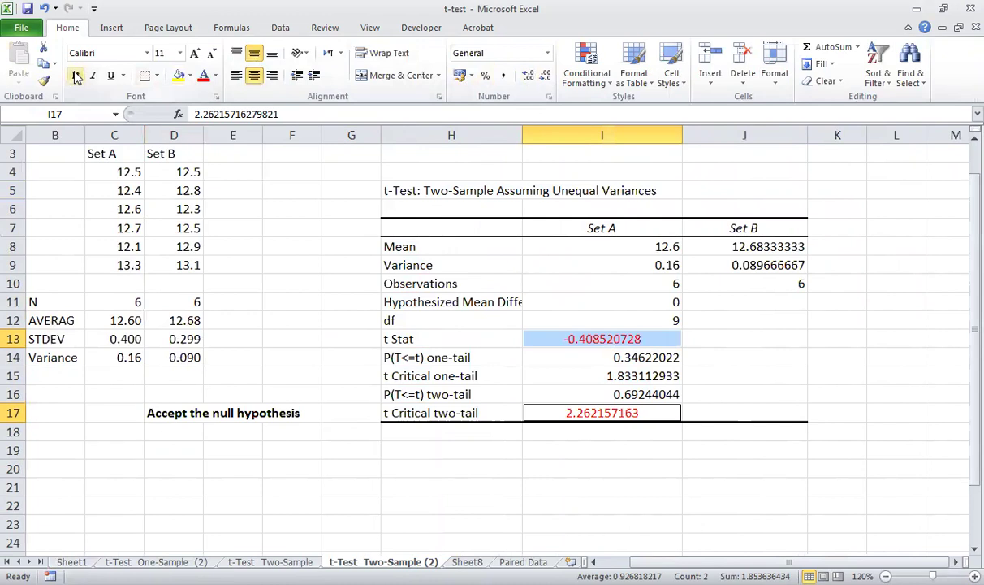
click(491, 339)
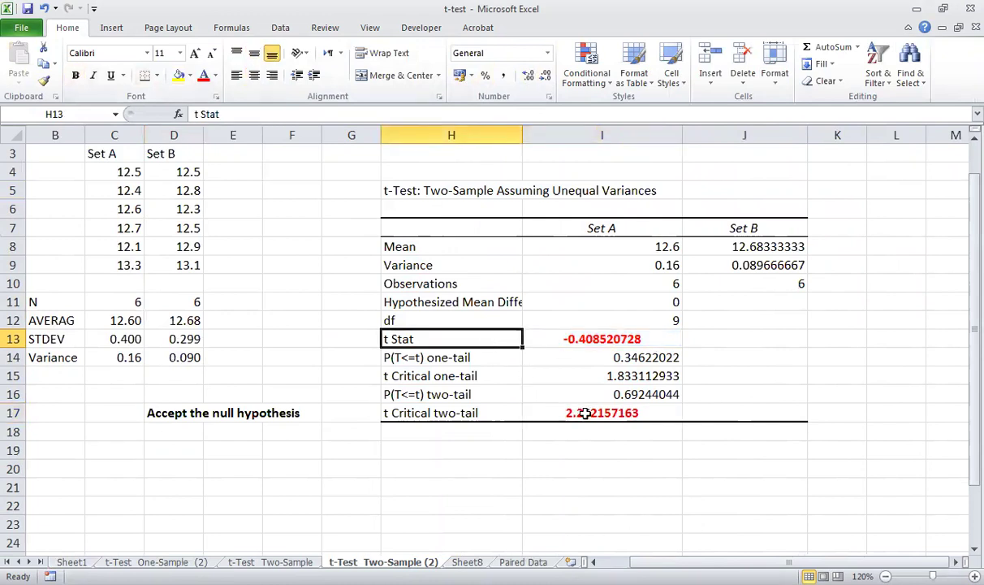
click(172, 413)
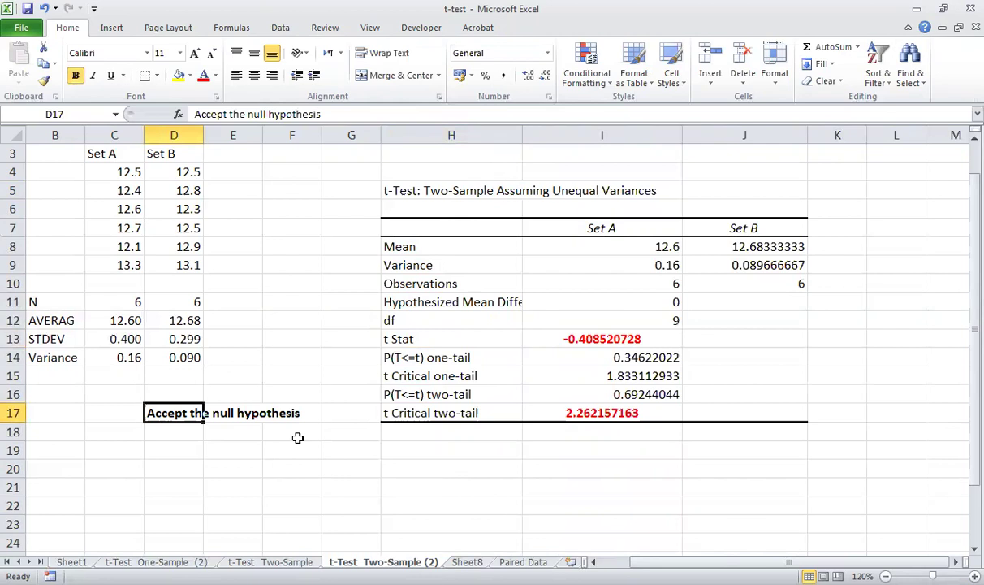
click(580, 341)
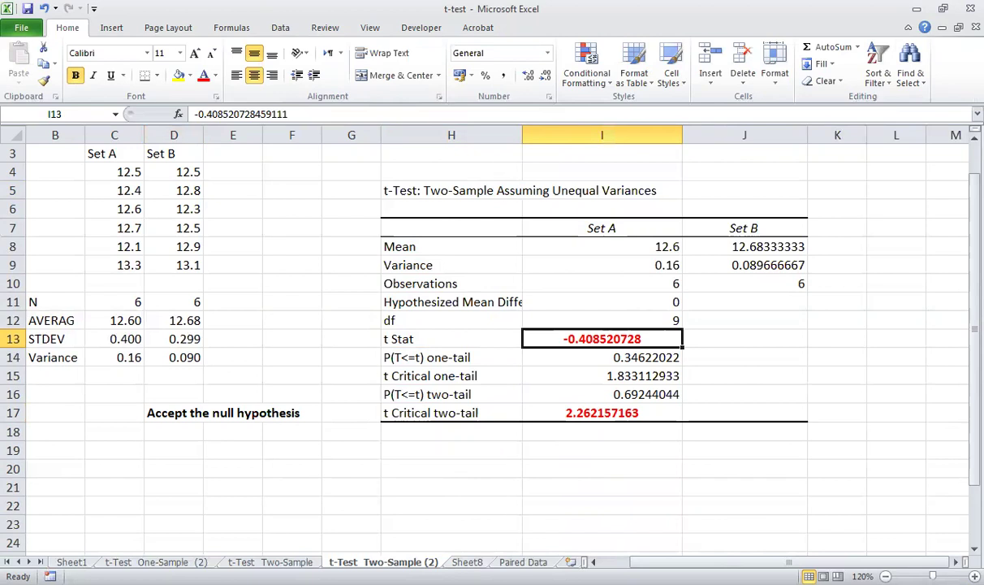
Step: Go to Sheet8 and start a t-Test: Two-Sample Assuming Unequal Variances analysis
key(ctrl+Page_Down)
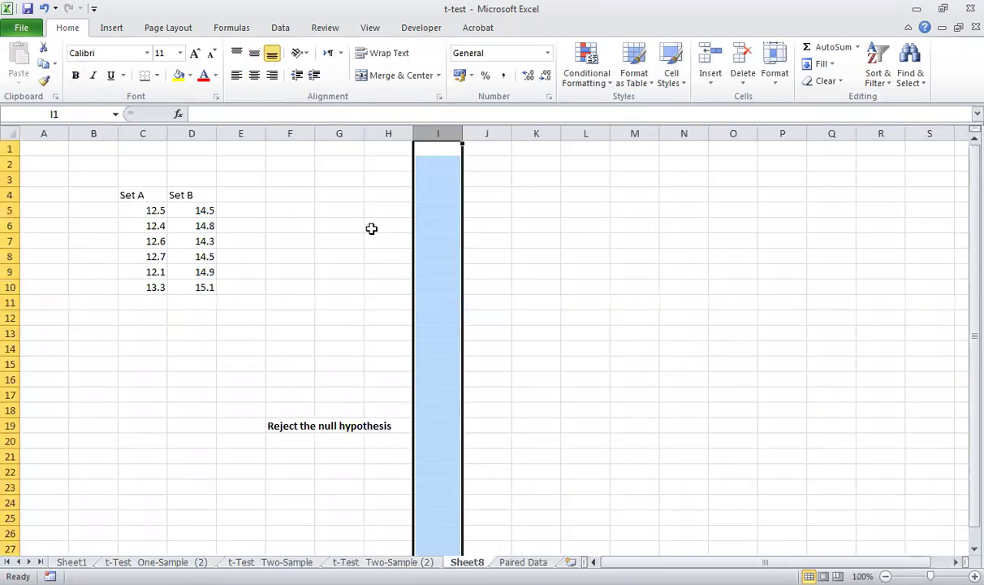
click(341, 209)
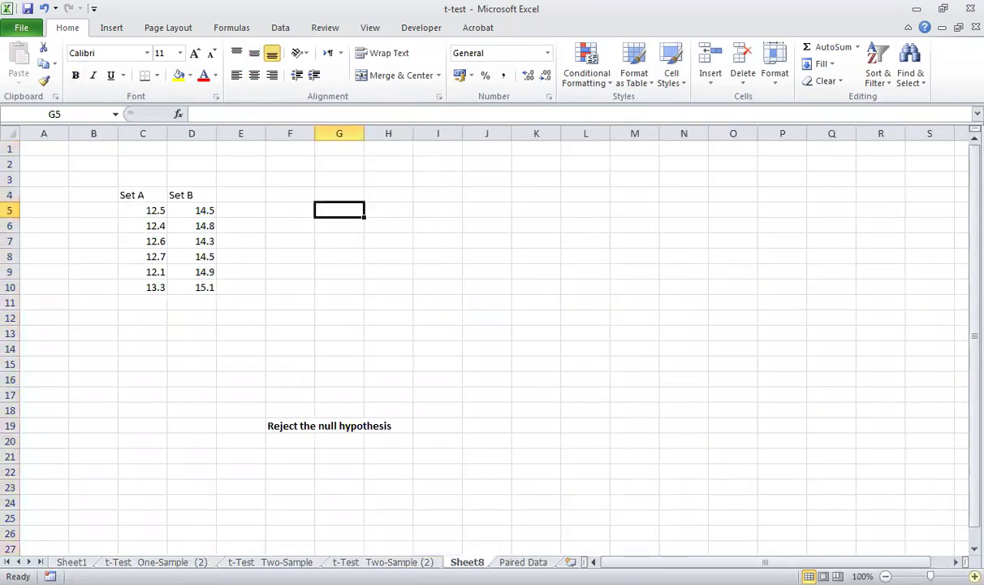
click(952, 576)
click(952, 576)
click(951, 576)
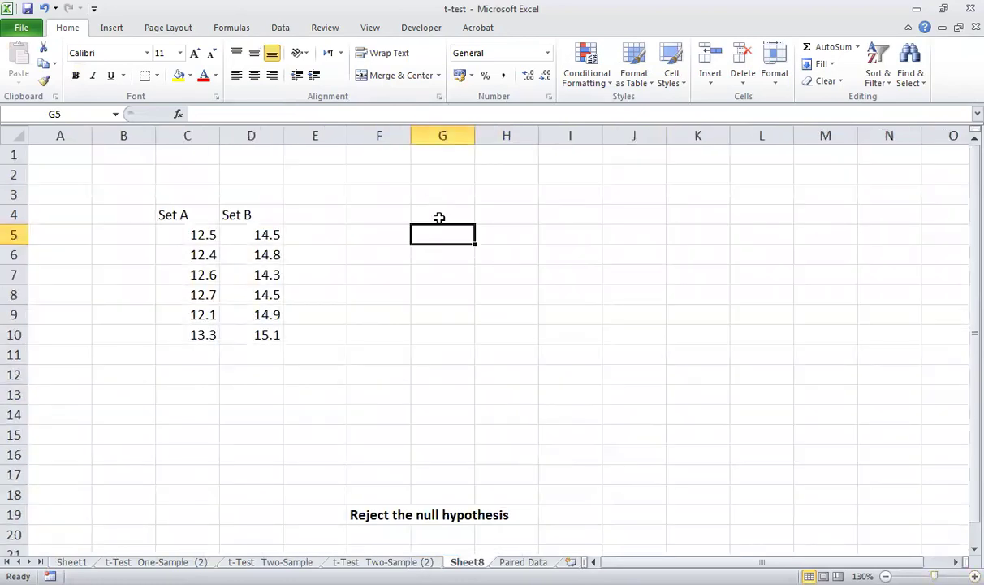
scroll(443, 227, down, 2)
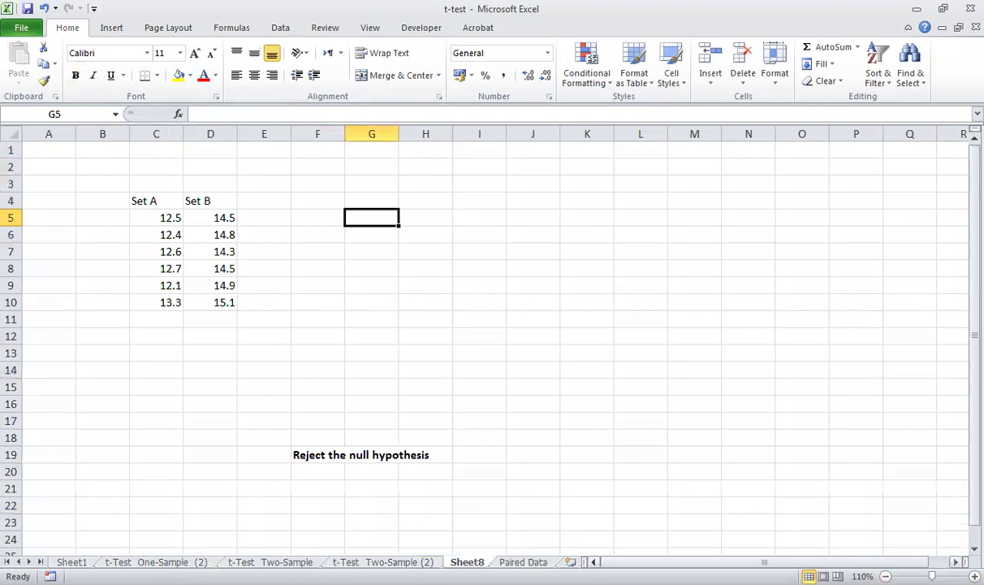
click(369, 202)
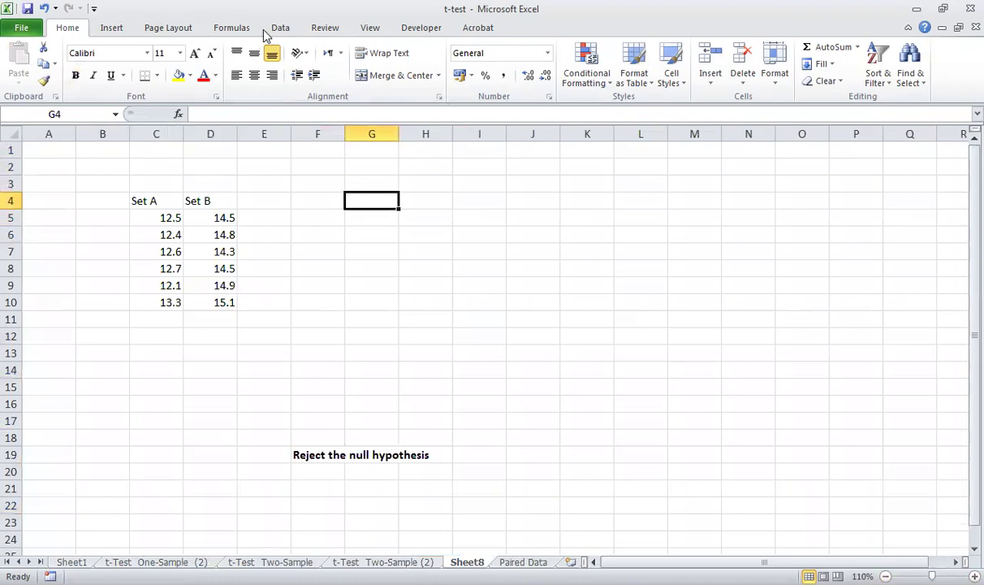
click(280, 28)
click(922, 45)
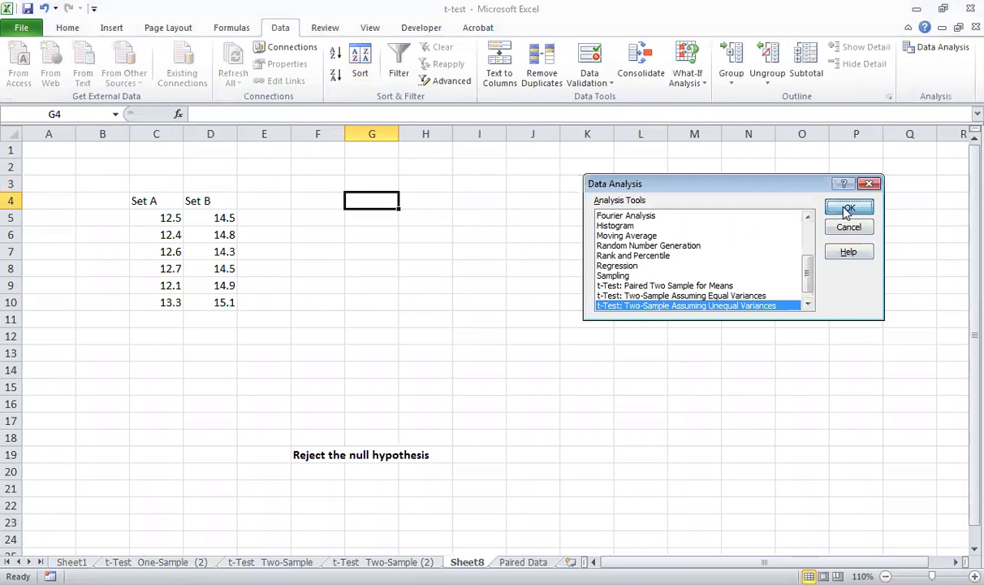
click(849, 209)
Step: Set the Variable 1 range to C4:C10 for Set A and the Variable 2 range to D4:D10 for Set B
drag(154, 200, 160, 302)
click(883, 171)
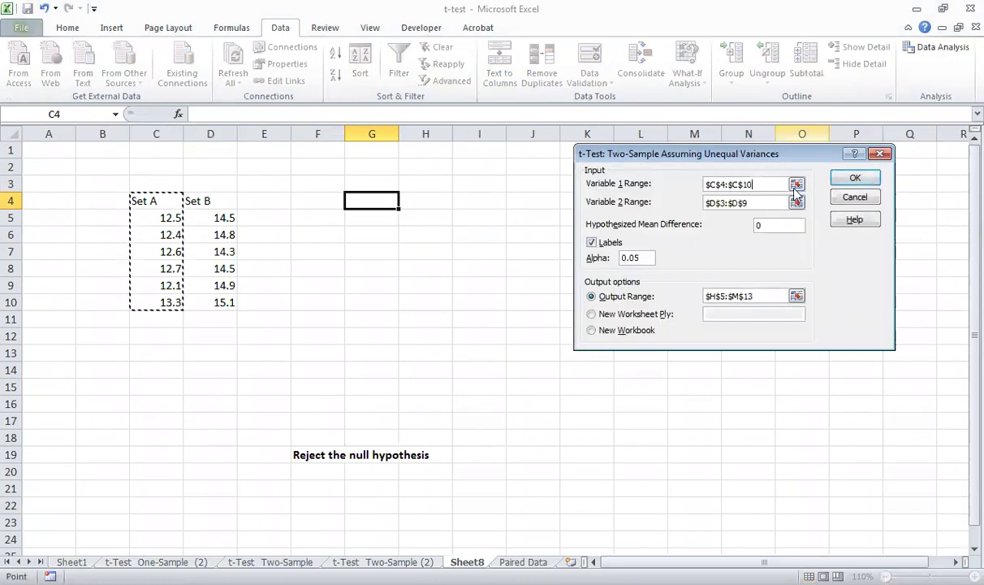
click(797, 203)
drag(213, 200, 223, 302)
click(884, 171)
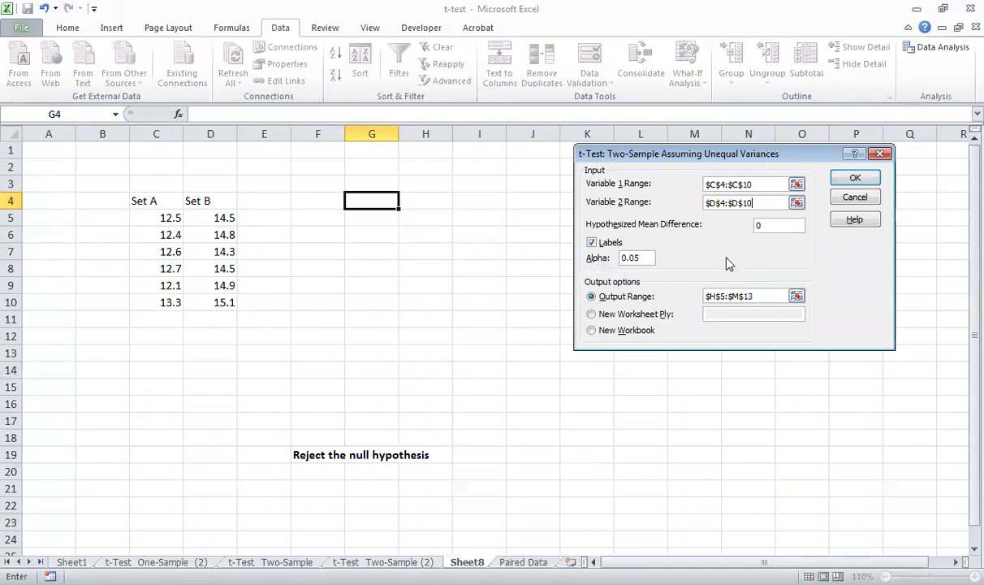
Step: Run the unequal-variances t-test with output range H4:L9 and widen results columns H and I
click(797, 296)
drag(442, 201, 640, 285)
click(884, 171)
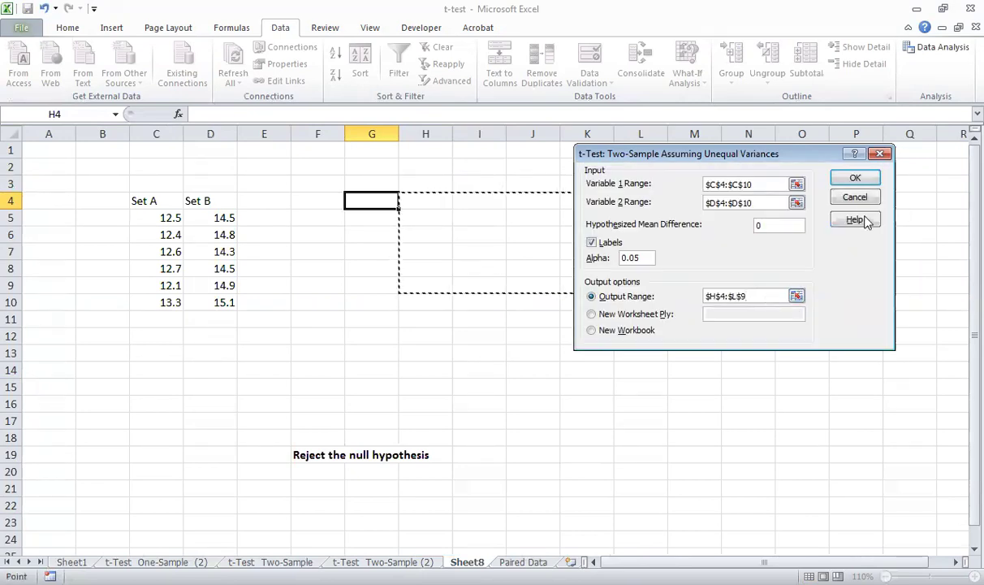
click(855, 180)
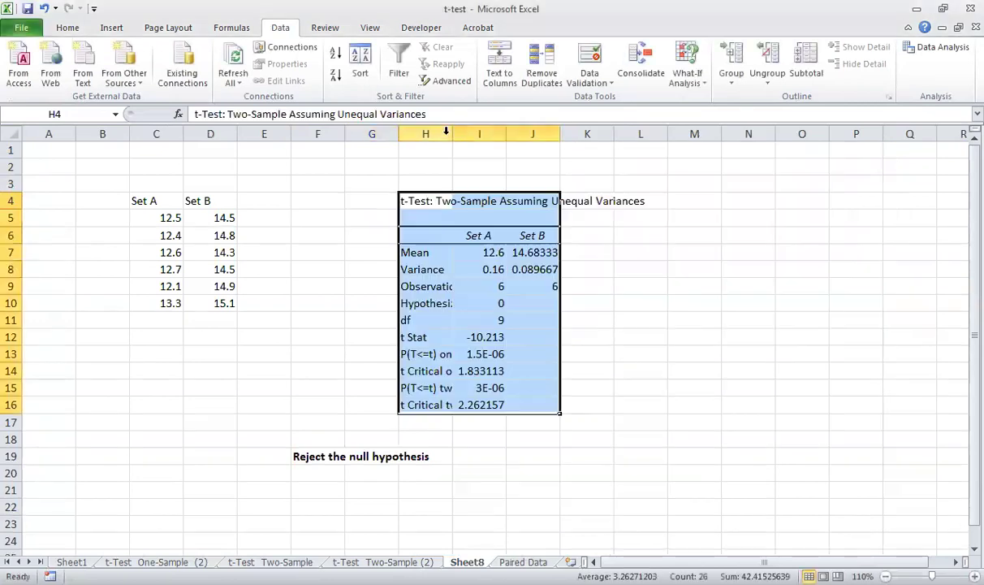
drag(453, 134, 540, 134)
drag(593, 134, 734, 329)
Step: Center the t Stat and t Critical two-tail values in I12 and I16 and make them bold red
click(683, 336)
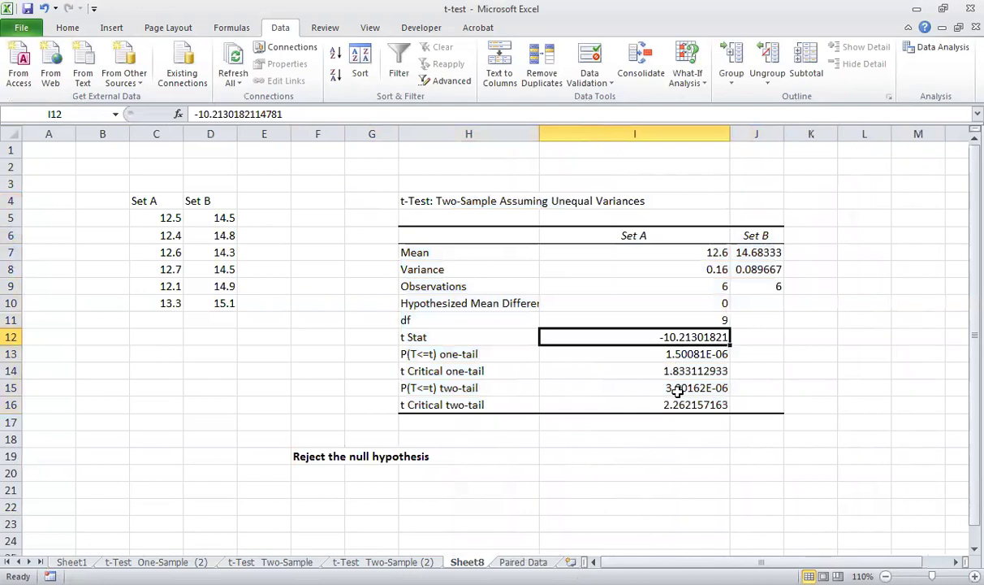
ctrl+click(677, 406)
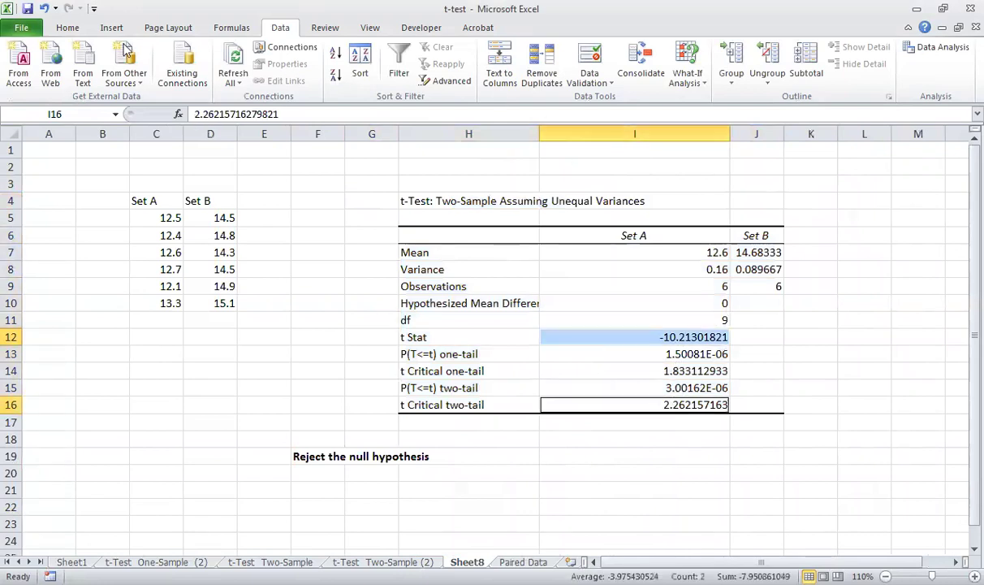
click(68, 30)
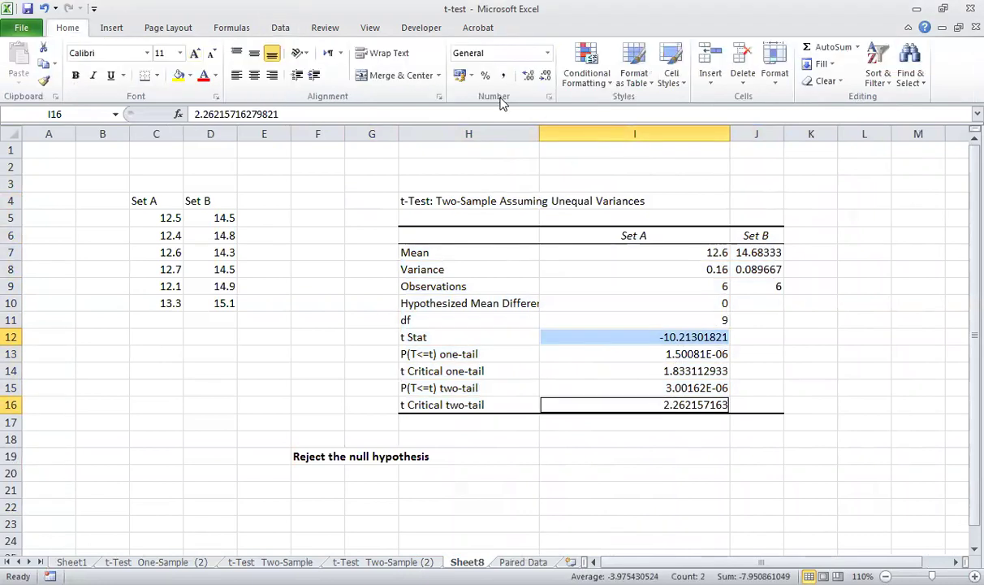
click(253, 76)
click(202, 74)
click(73, 75)
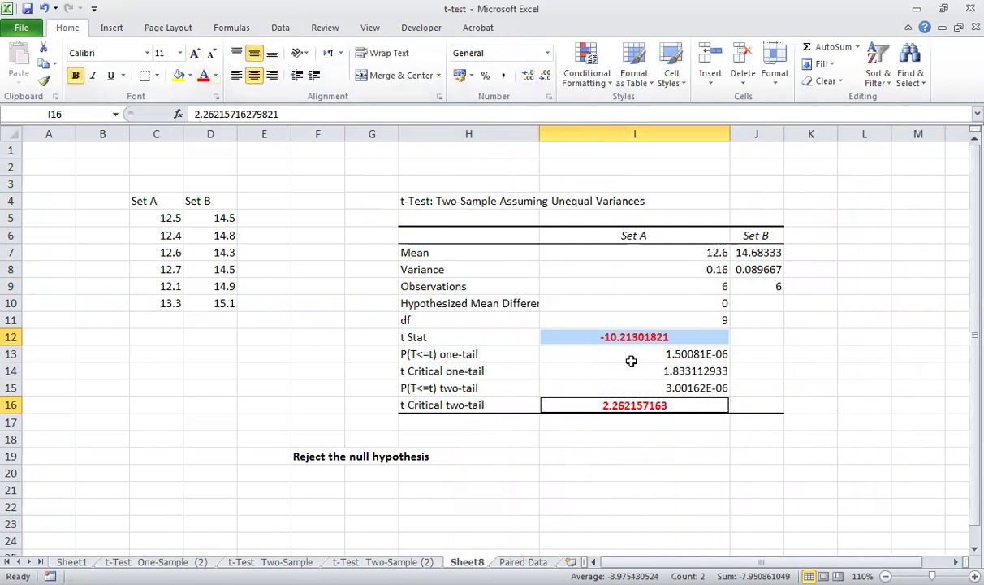
click(622, 335)
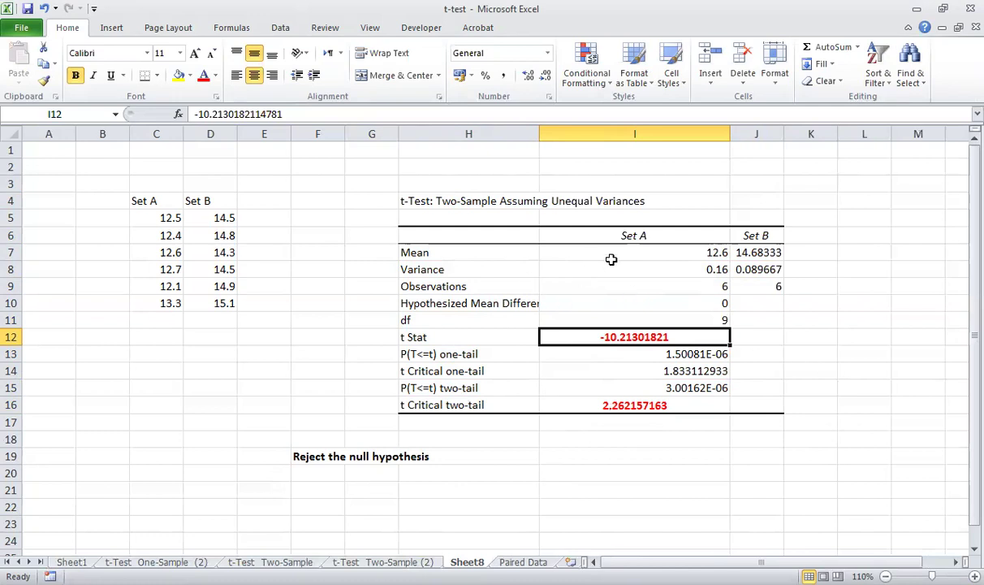
Step: Center the Set A and Set B means in I7:J7 horizontally and vertically, and fit column J to its contents
click(697, 254)
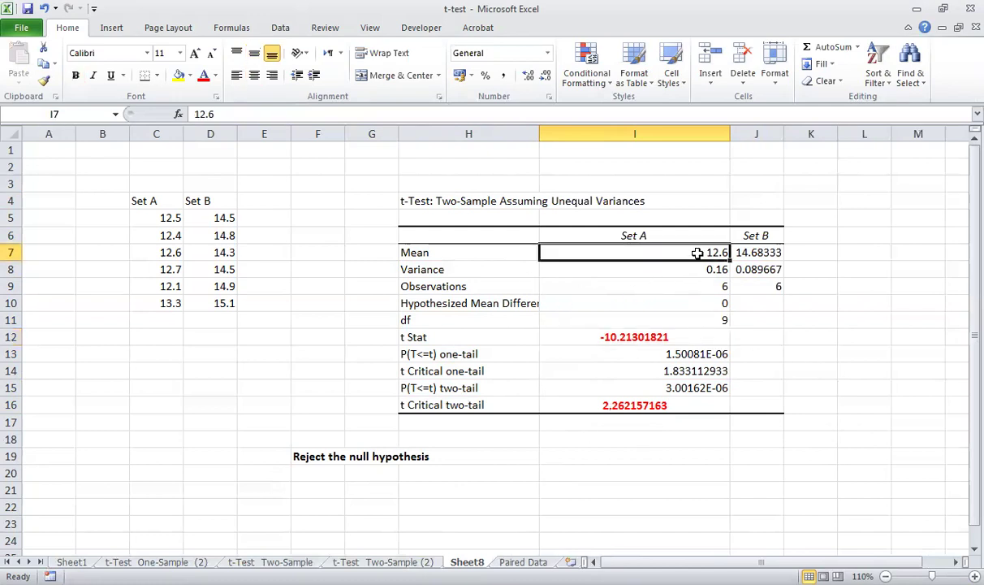
drag(769, 253, 560, 256)
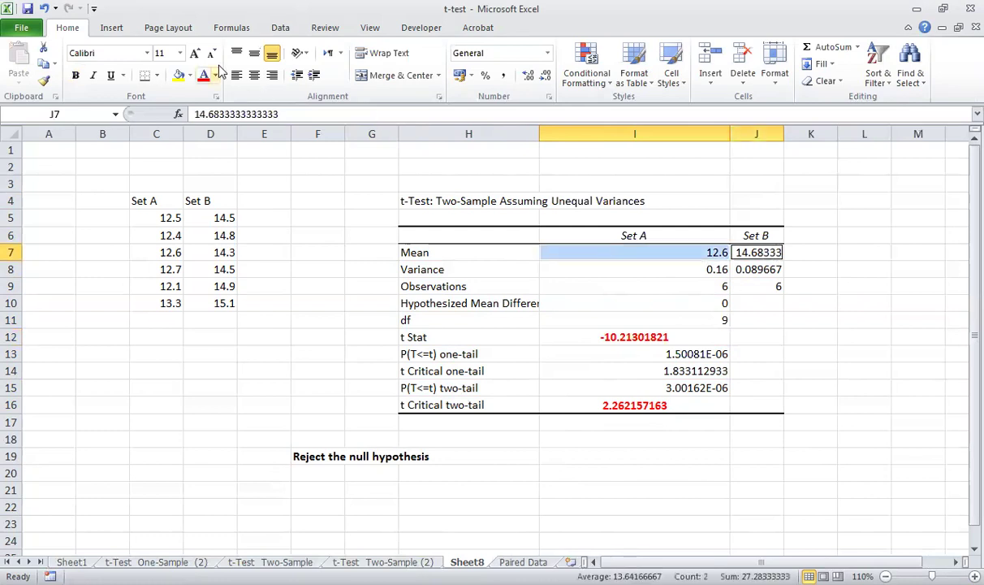
click(254, 75)
click(254, 53)
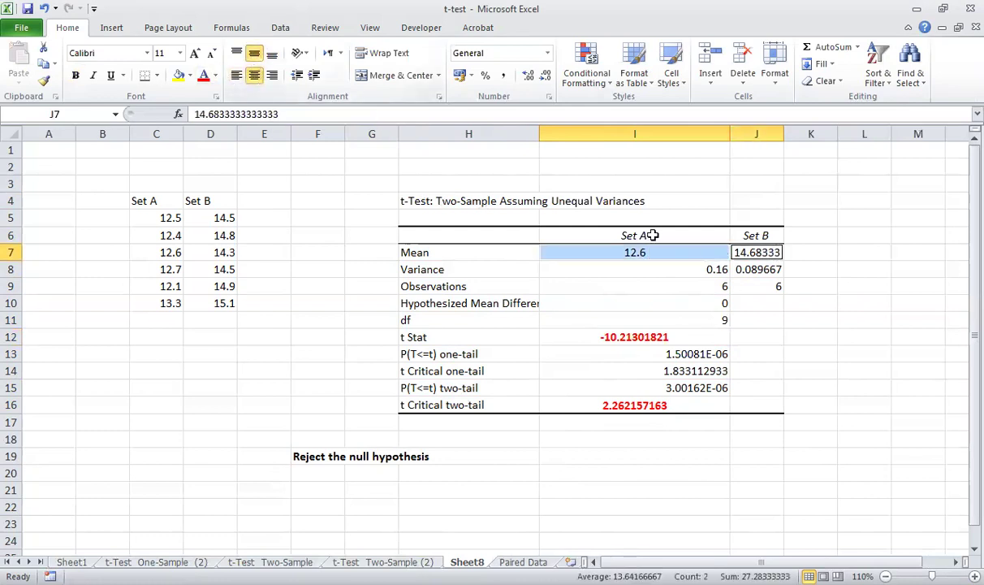
double_click(784, 130)
Step: Reduce the Set B mean in J7 to one decimal place
click(741, 248)
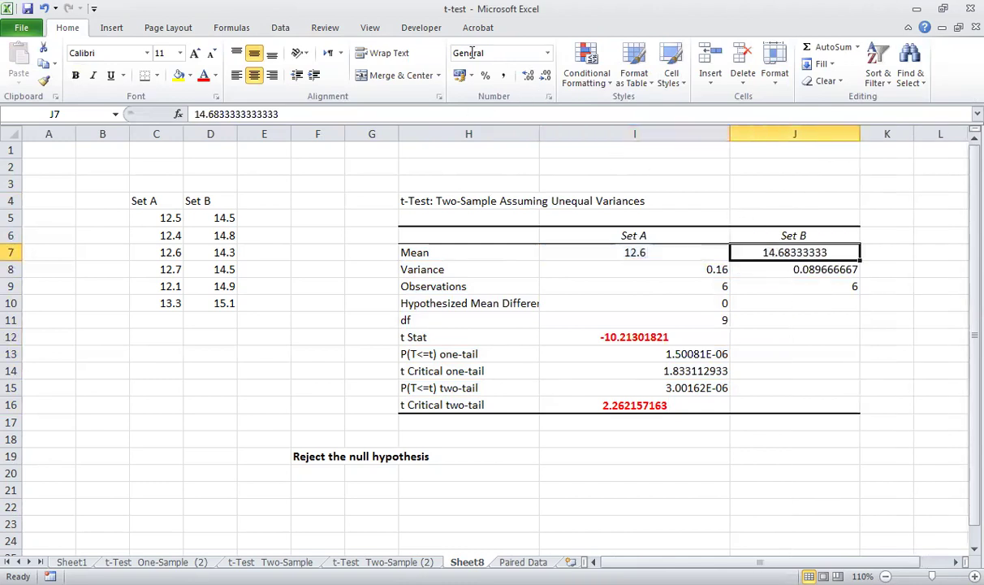
click(546, 75)
click(546, 75)
click(546, 74)
click(546, 74)
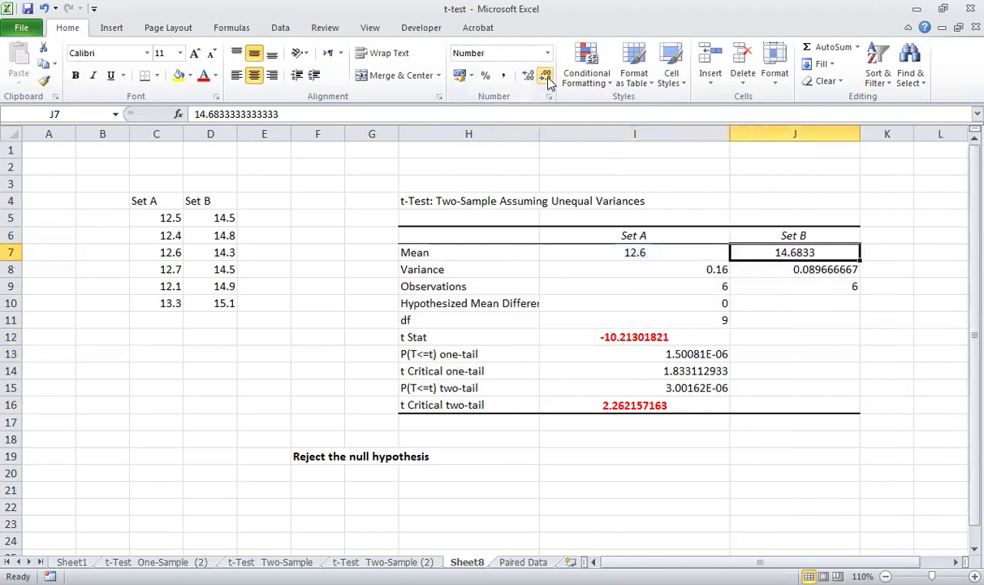
click(546, 74)
click(546, 75)
click(546, 74)
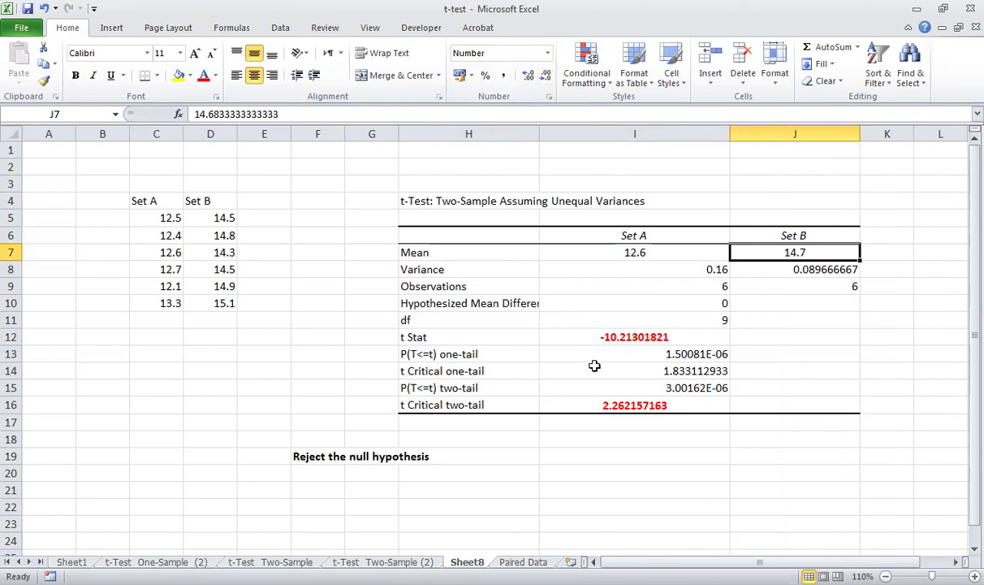
click(615, 335)
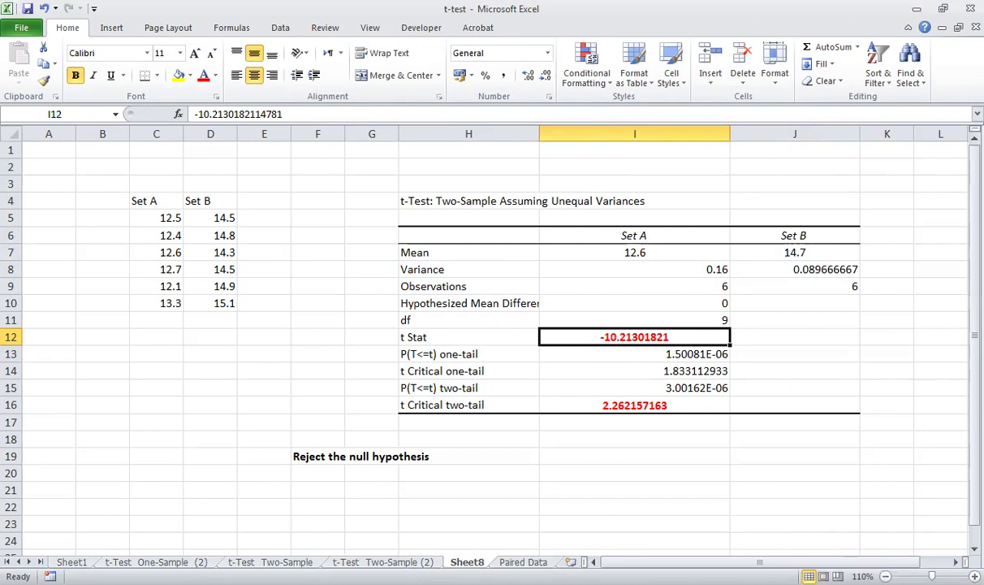
Step: Go to the Paired Data sheet and start a t-Test: Paired Two Sample for Means analysis
key(ctrl+Page_Down)
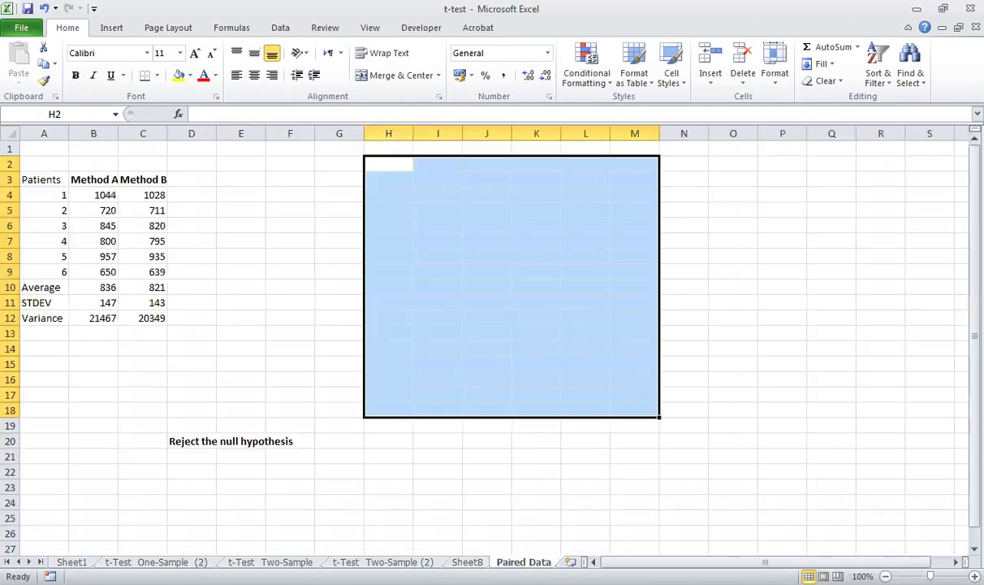
click(276, 269)
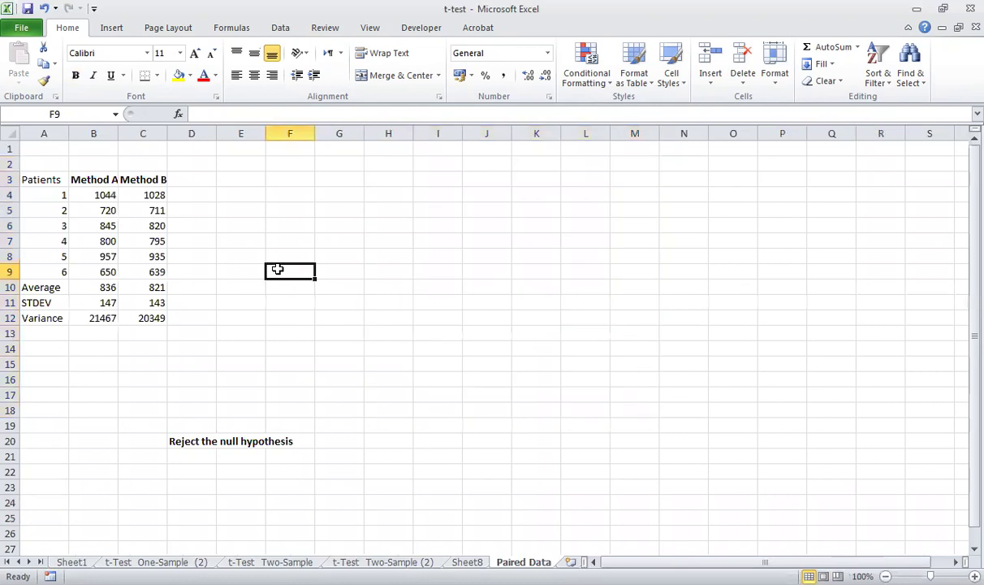
ctrl+scroll(880, 532, up, 3)
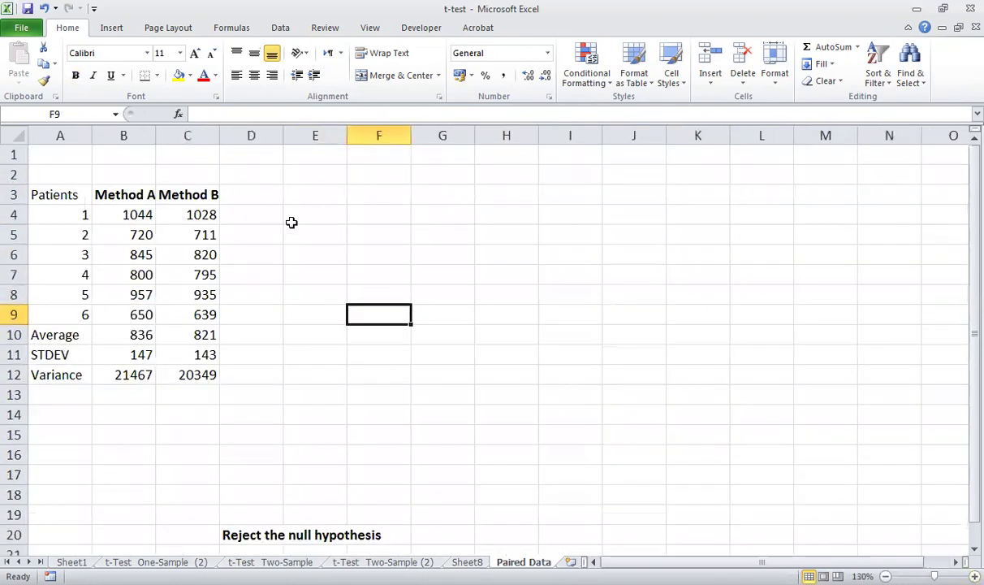
click(377, 193)
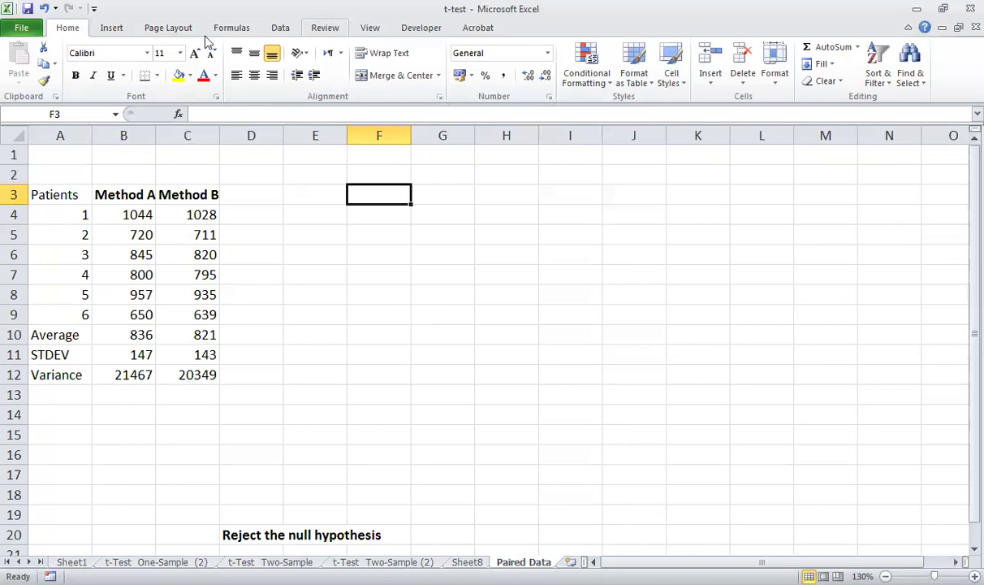
click(280, 28)
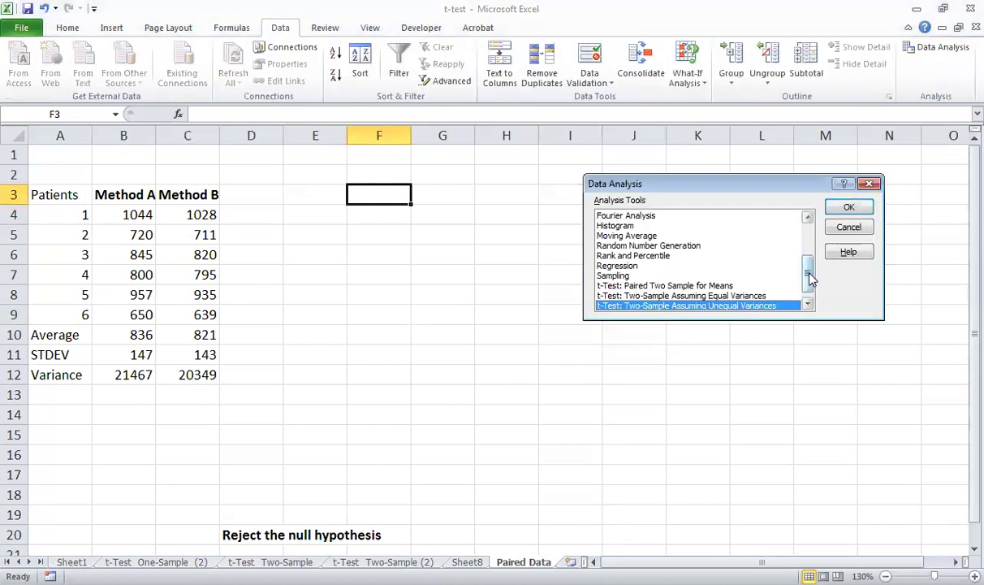
click(648, 287)
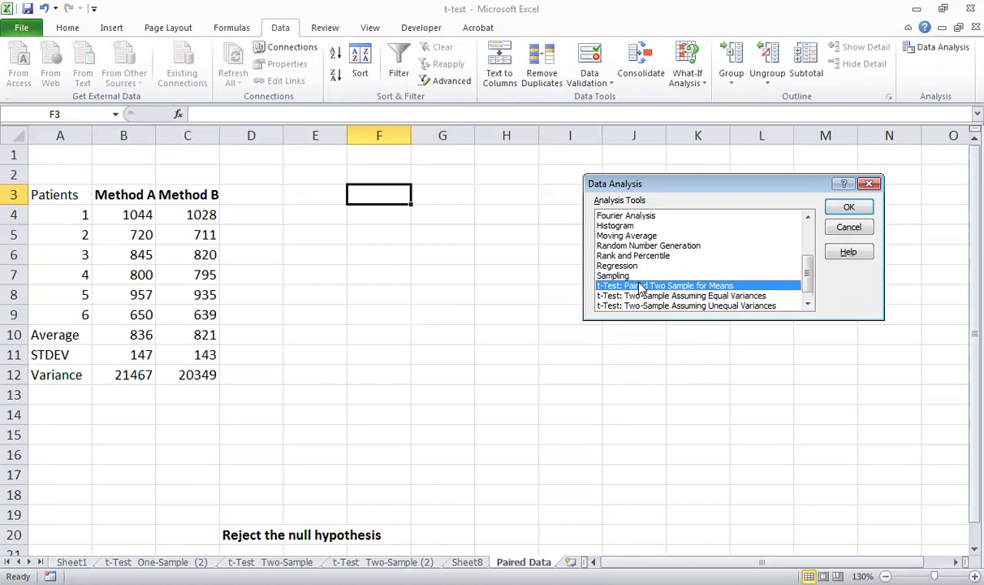
click(850, 209)
Step: Set the paired t-test's Variable 1 range to $B$3:$B$9 (Method A) and Variable 2 range to $C$3:$C$9 (Method B)
click(797, 184)
click(122, 195)
drag(122, 195, 123, 315)
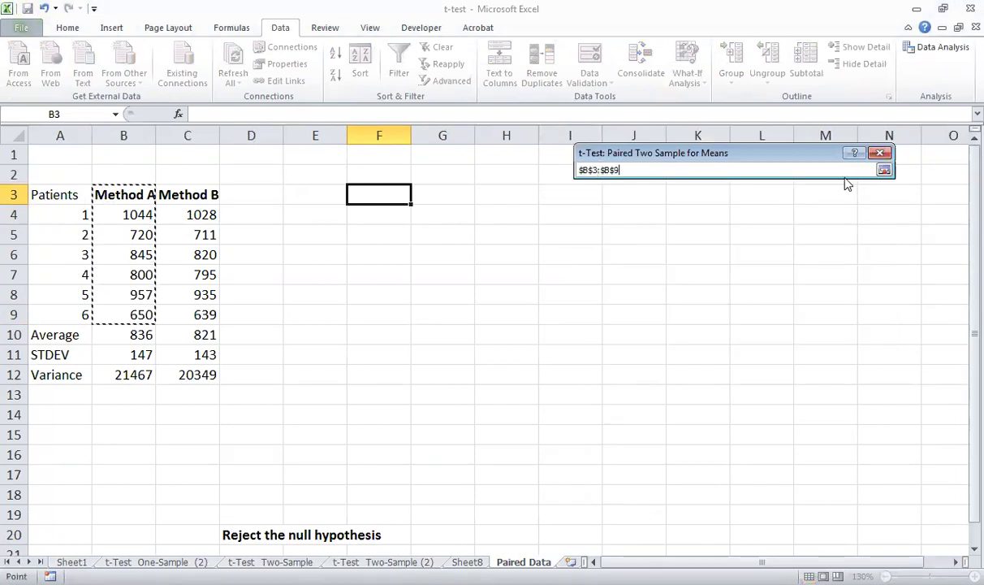
click(884, 170)
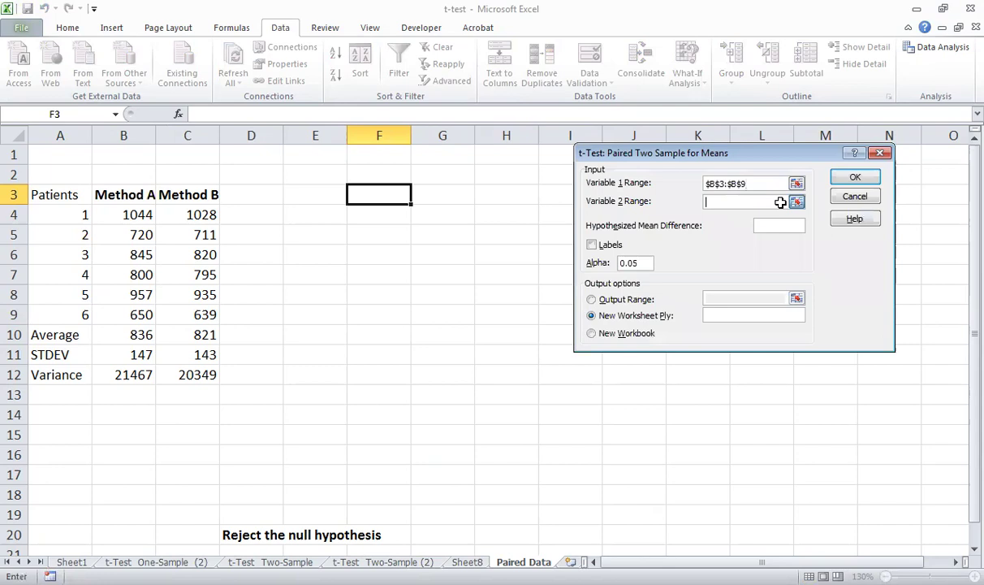
click(797, 201)
click(197, 193)
drag(201, 207, 197, 315)
click(884, 170)
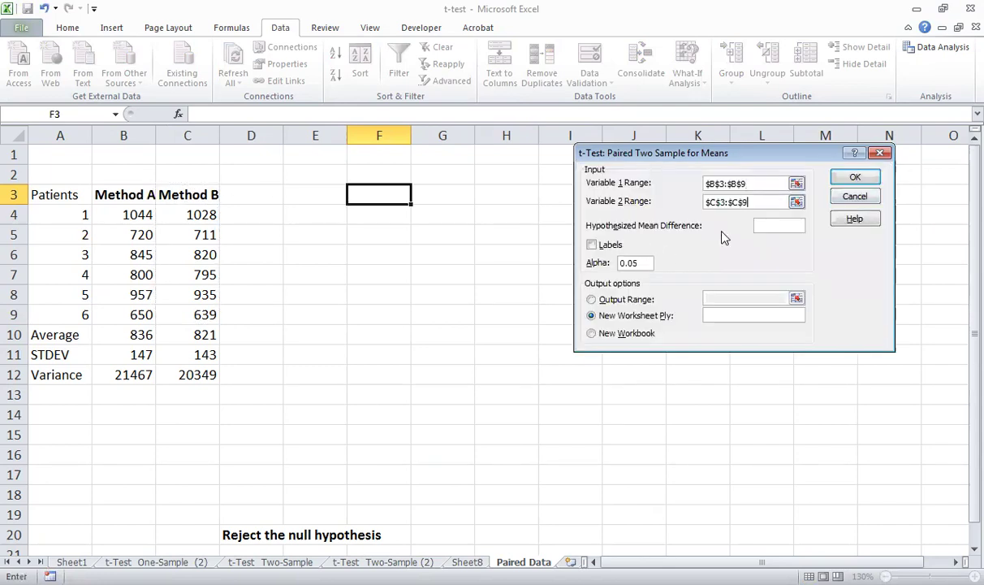
Step: Set the hypothesized mean difference to 0 and mark the input ranges as including labels
click(767, 228)
text(0)
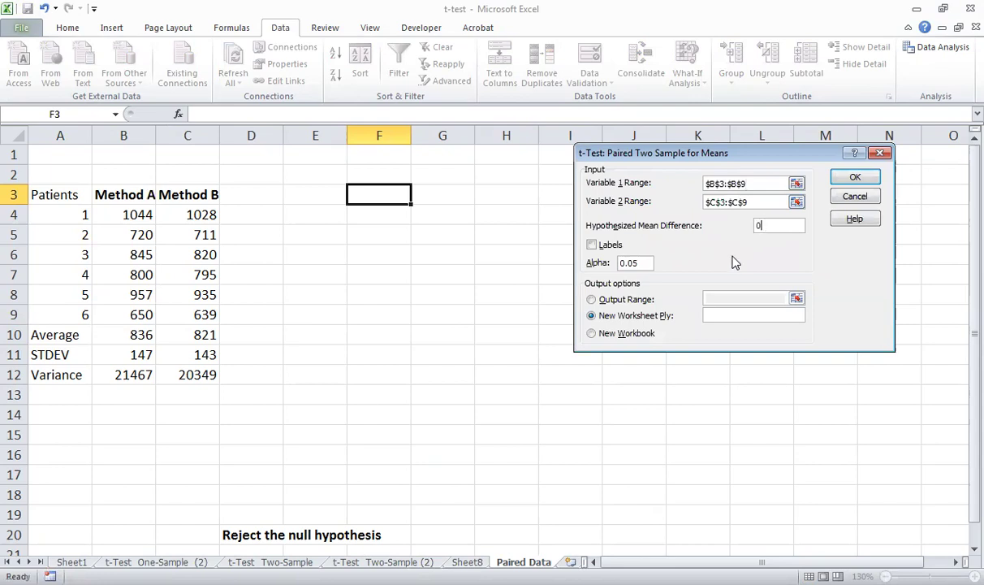
click(592, 245)
Step: Direct the paired t-test output to the range $G$3:$J$4 on the current sheet and run the analysis
click(623, 303)
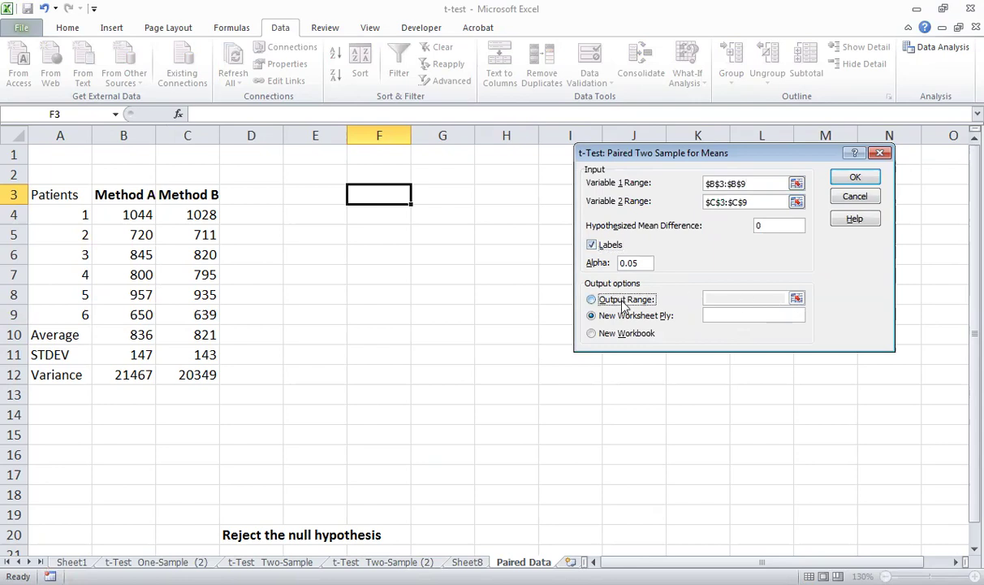
click(457, 195)
drag(458, 195, 637, 214)
click(884, 170)
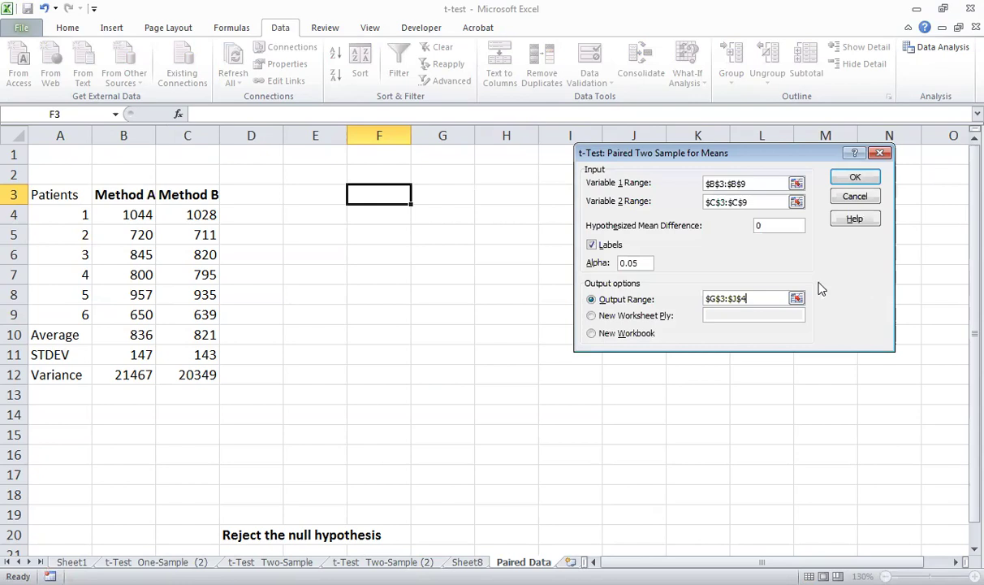
click(854, 179)
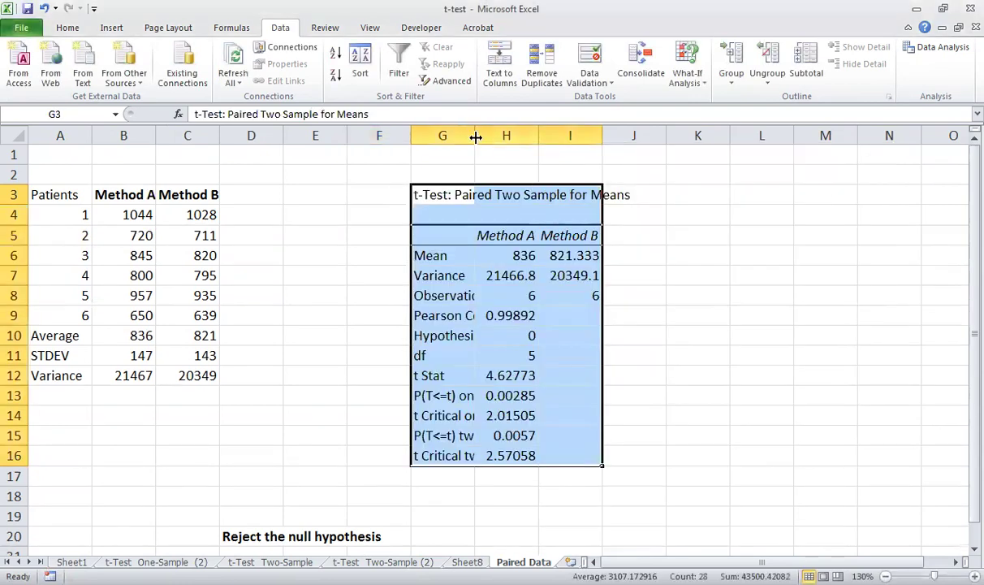
Step: Fit the widths of columns G, H and I to the contents of the t-test output table
double_click(476, 137)
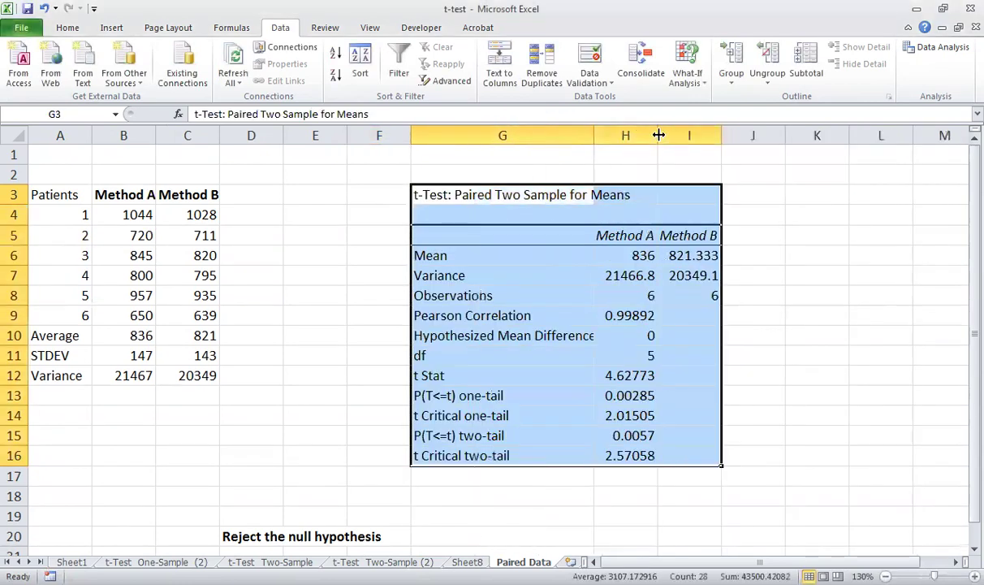
double_click(658, 136)
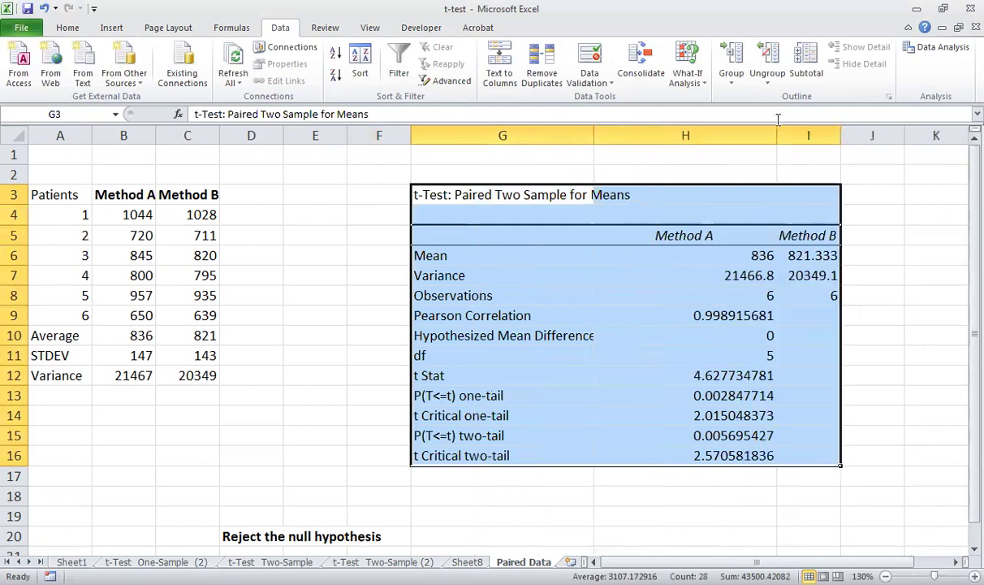
double_click(841, 134)
Step: Center the t Stat and t Critical two-tail values in H12 and H16 horizontally and vertically, and make them bold red
click(728, 377)
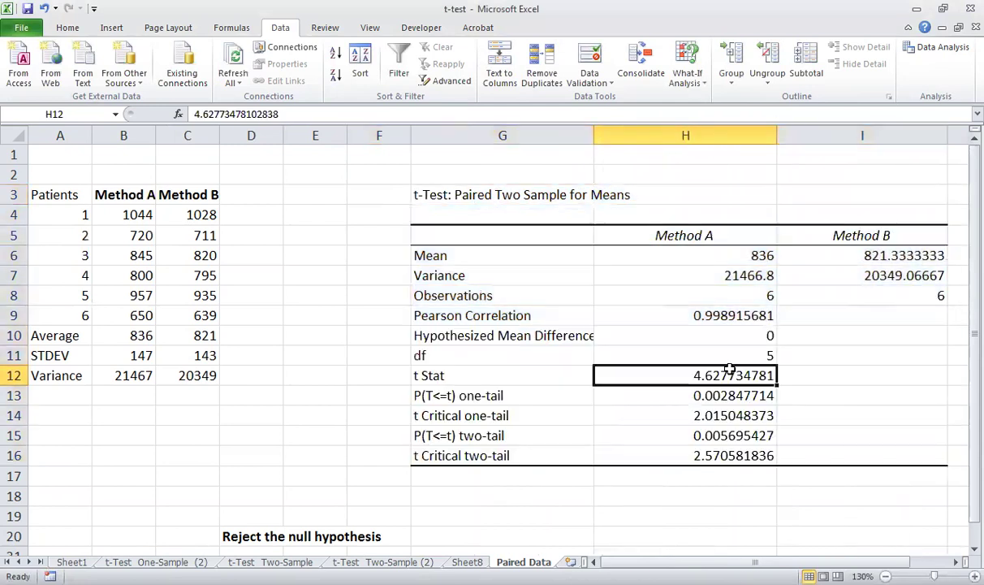
ctrl+click(709, 455)
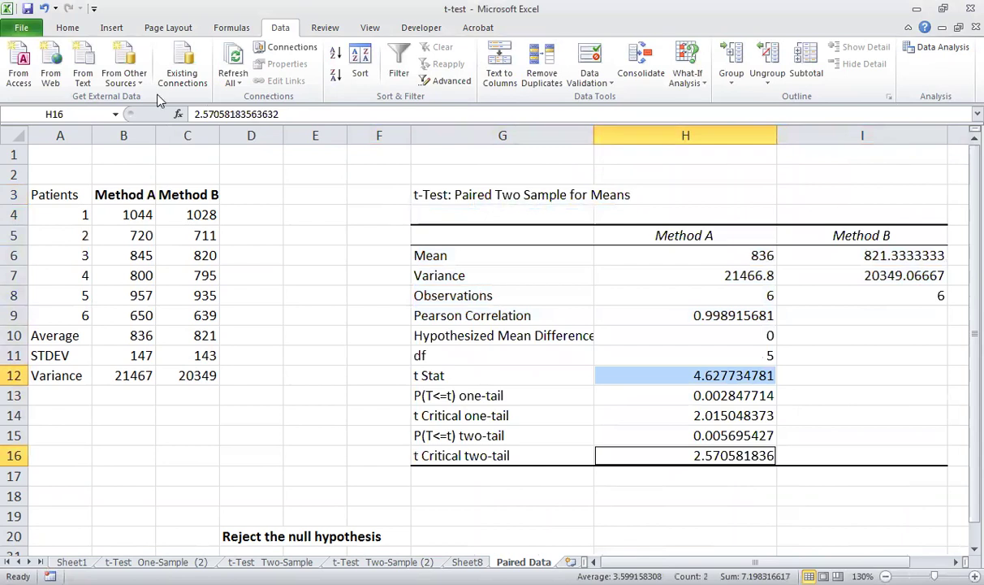
click(72, 27)
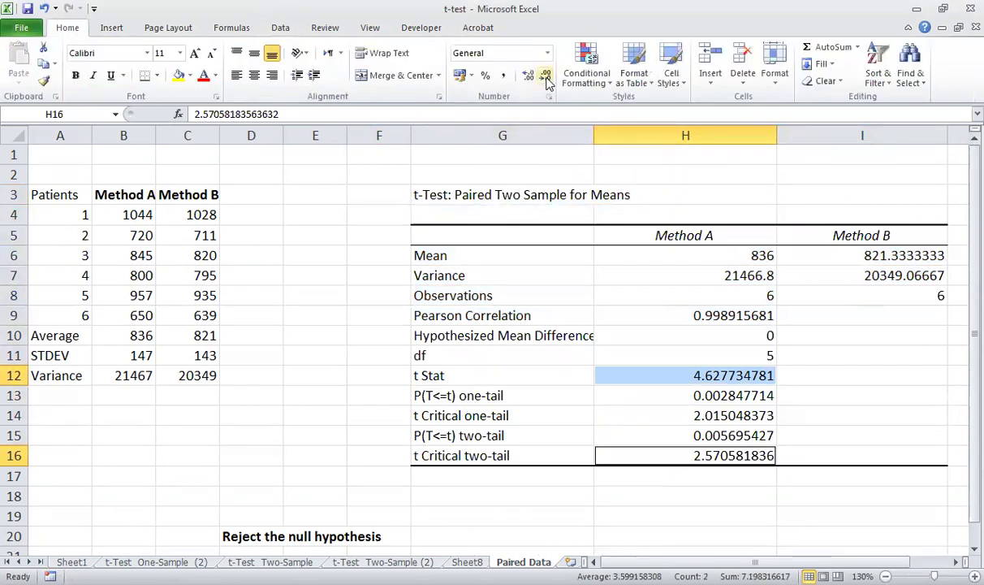
click(255, 75)
click(254, 52)
click(203, 74)
click(75, 75)
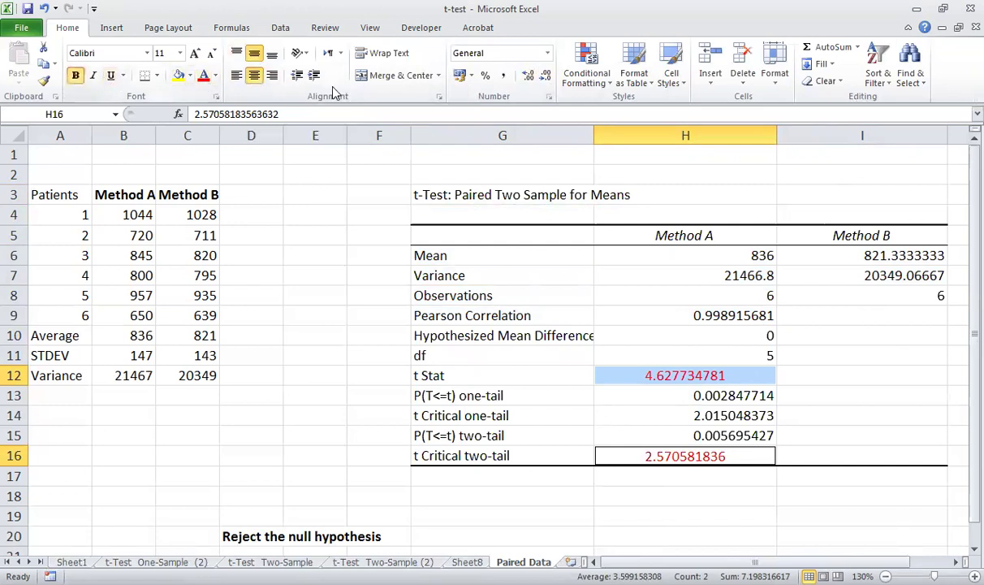
Step: Reduce the t Stat and t Critical two-tail values in H12 and H16 to two decimal places
click(545, 74)
click(545, 75)
click(545, 74)
click(544, 75)
click(544, 75)
click(544, 76)
click(544, 76)
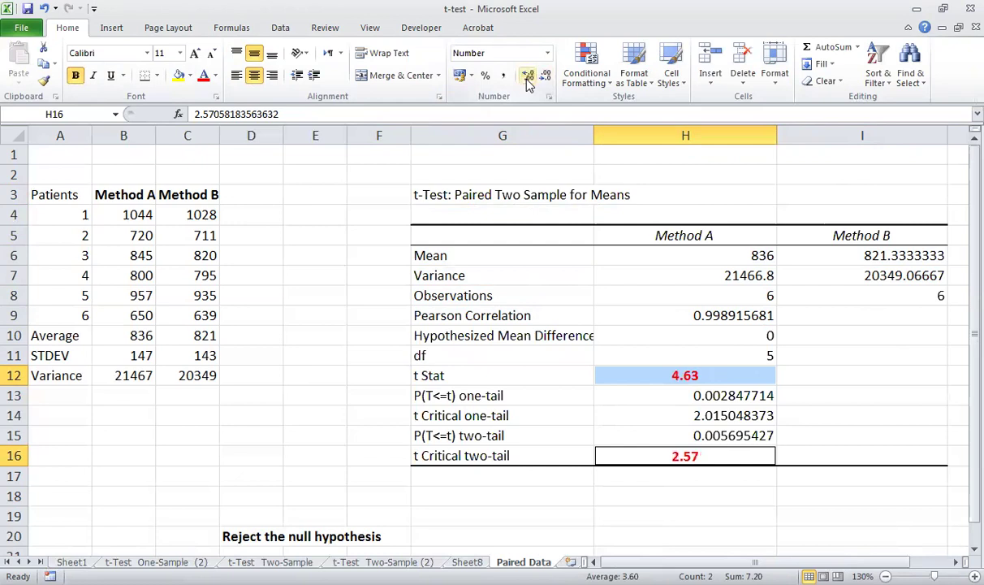
click(528, 75)
click(545, 75)
click(547, 372)
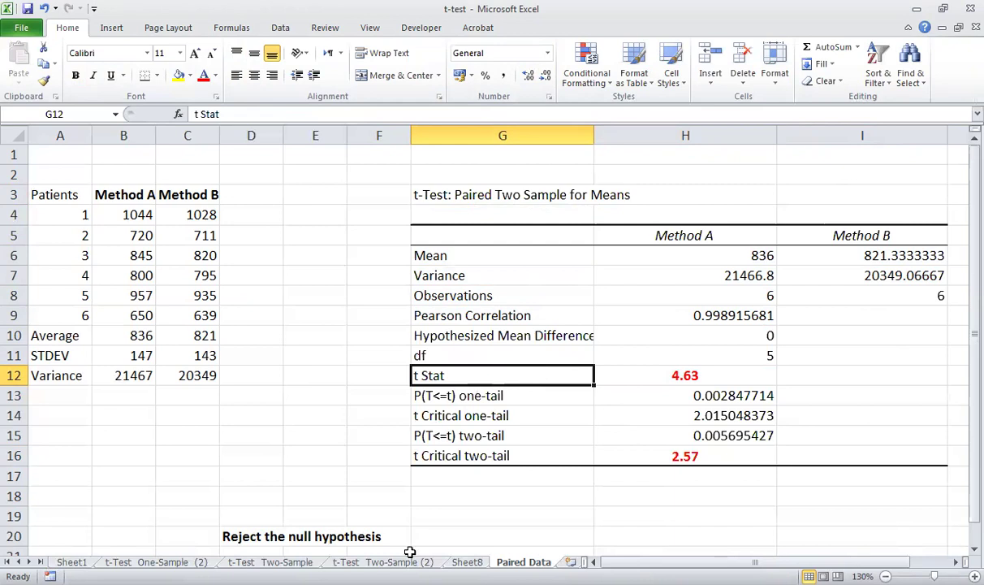
click(187, 536)
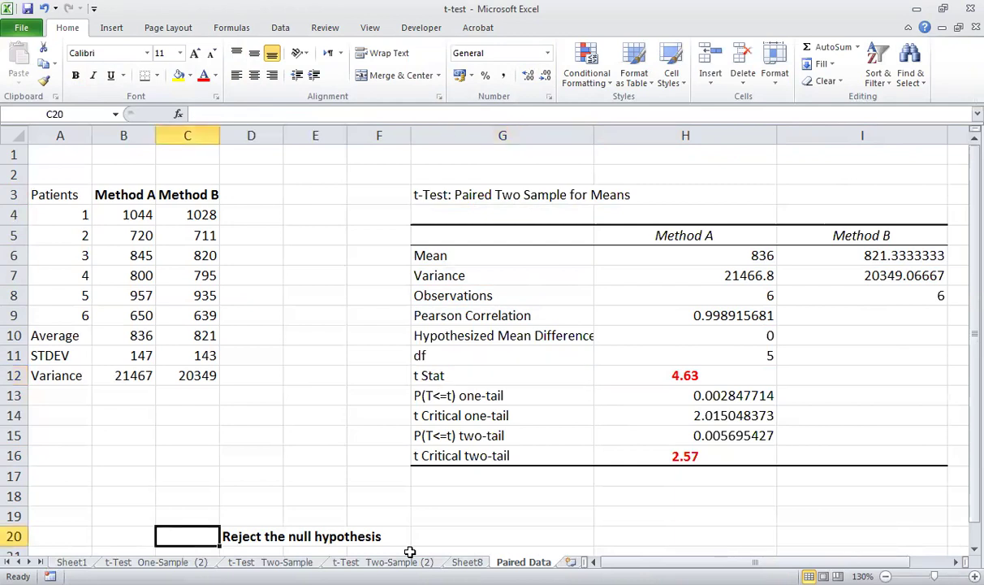